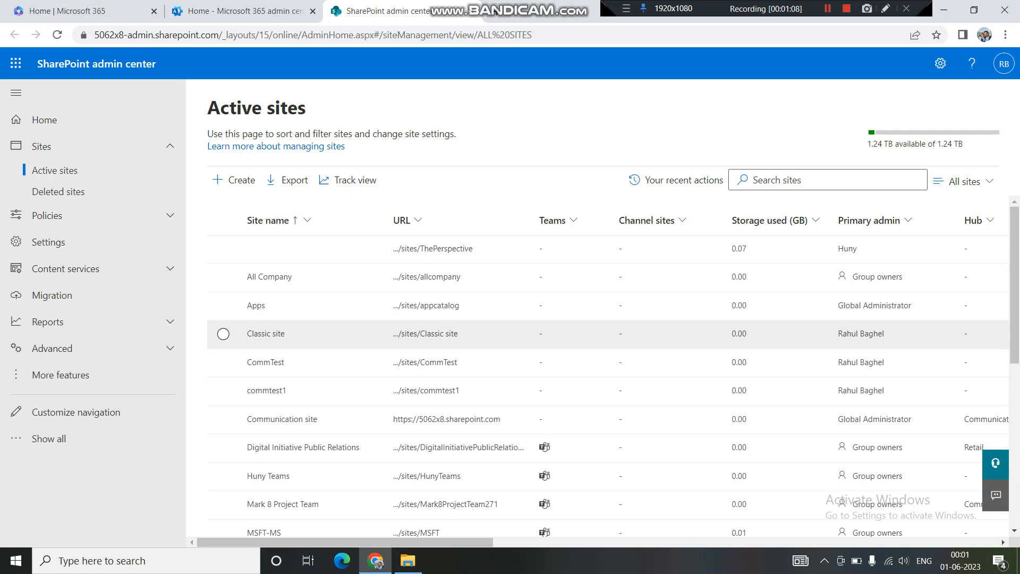
Step: Start creating a site from the other options, using the Team site template without a Microsoft 365 Group
{"action": "left_click", "coordinate": [234, 180]}
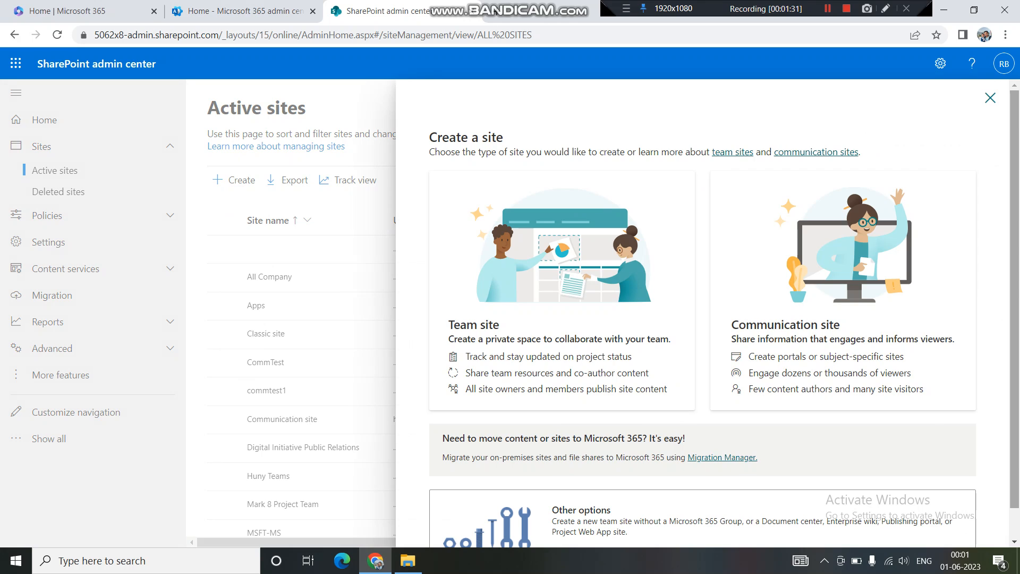
{"action": "scroll", "coordinate": [702, 319], "scroll_direction": "down", "scroll_amount": 1}
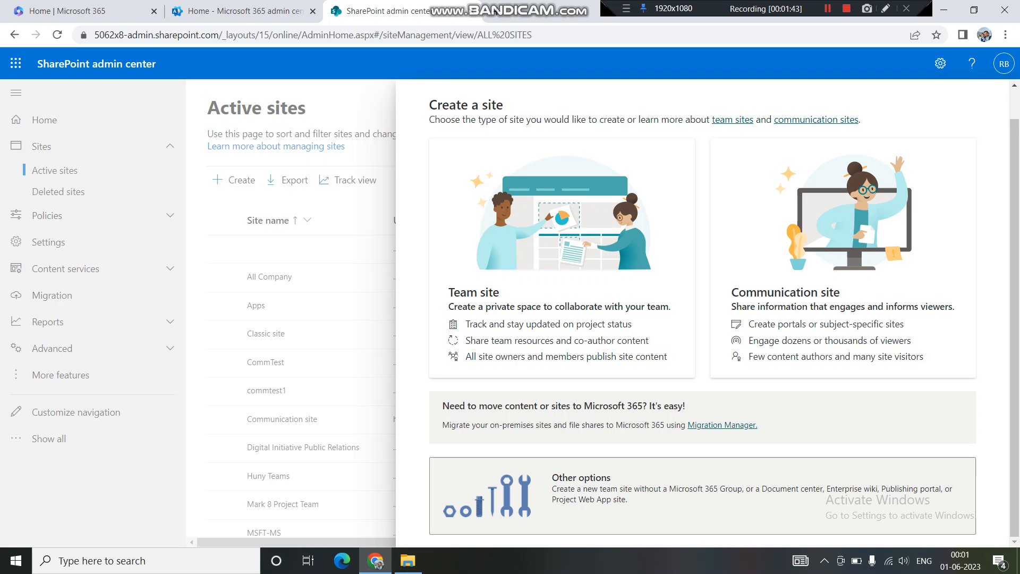
{"action": "left_click", "coordinate": [702, 495]}
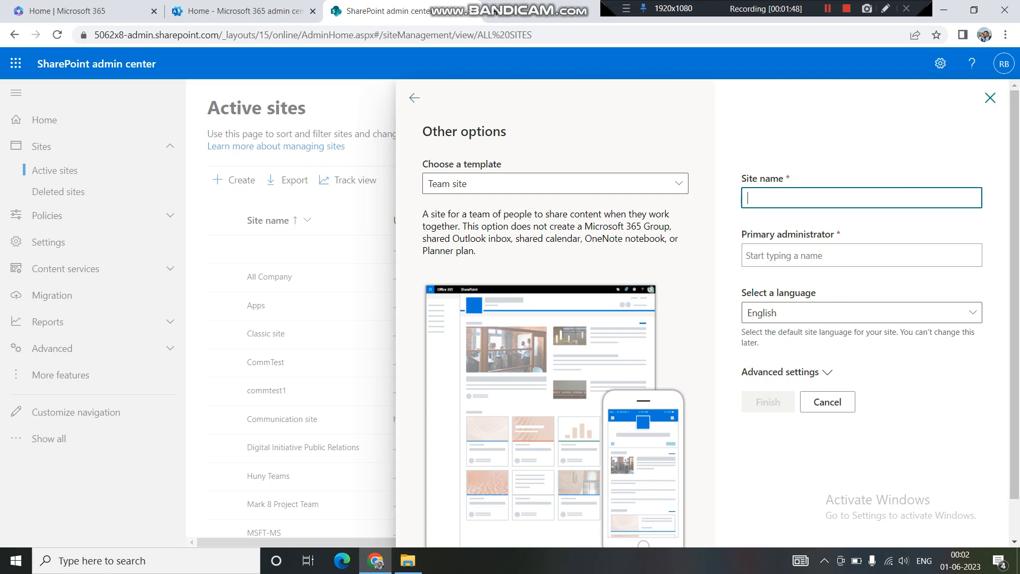
{"action": "left_click", "coordinate": [555, 183]}
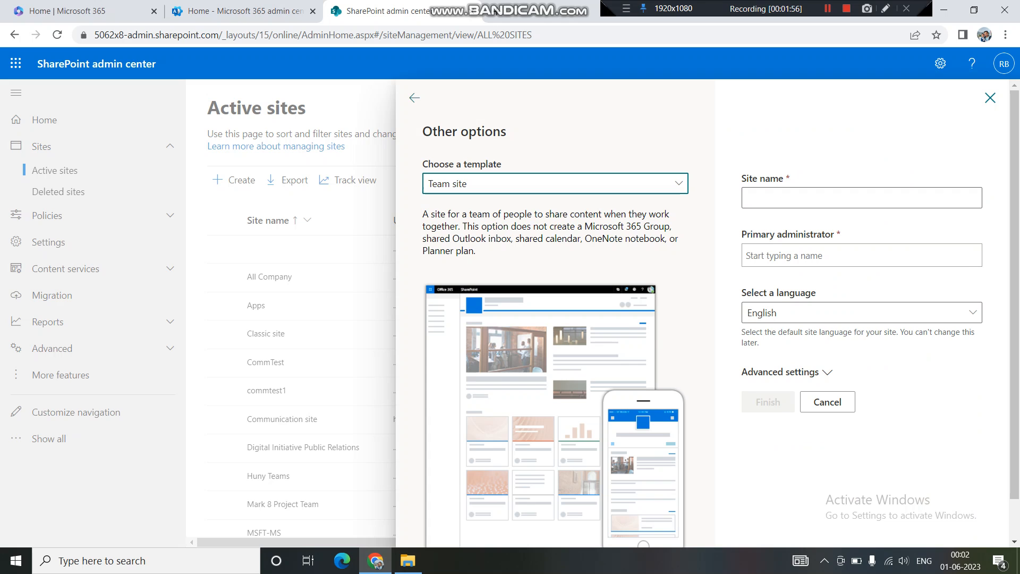
{"action": "left_click", "coordinate": [555, 183]}
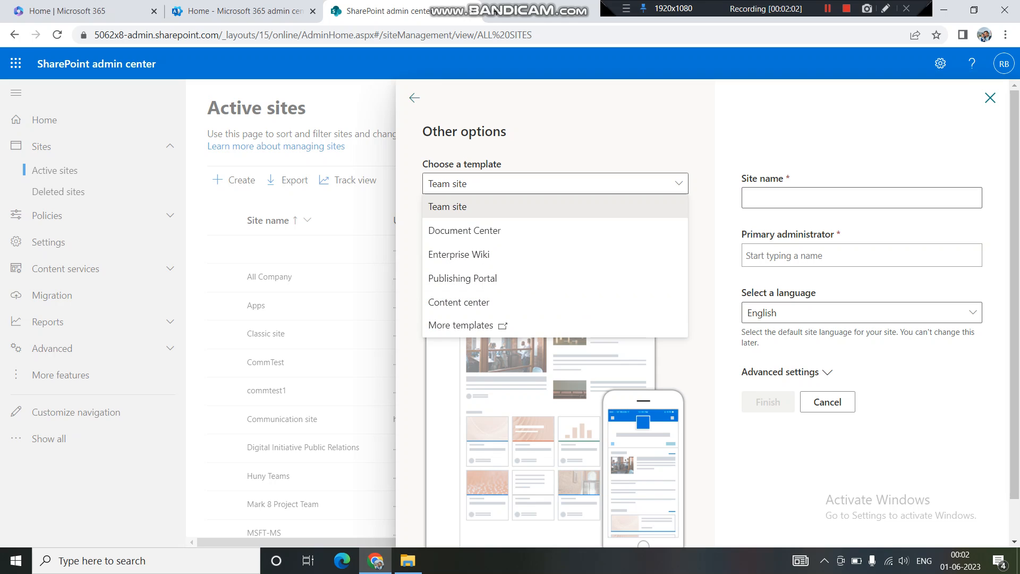
{"action": "left_click", "coordinate": [448, 206]}
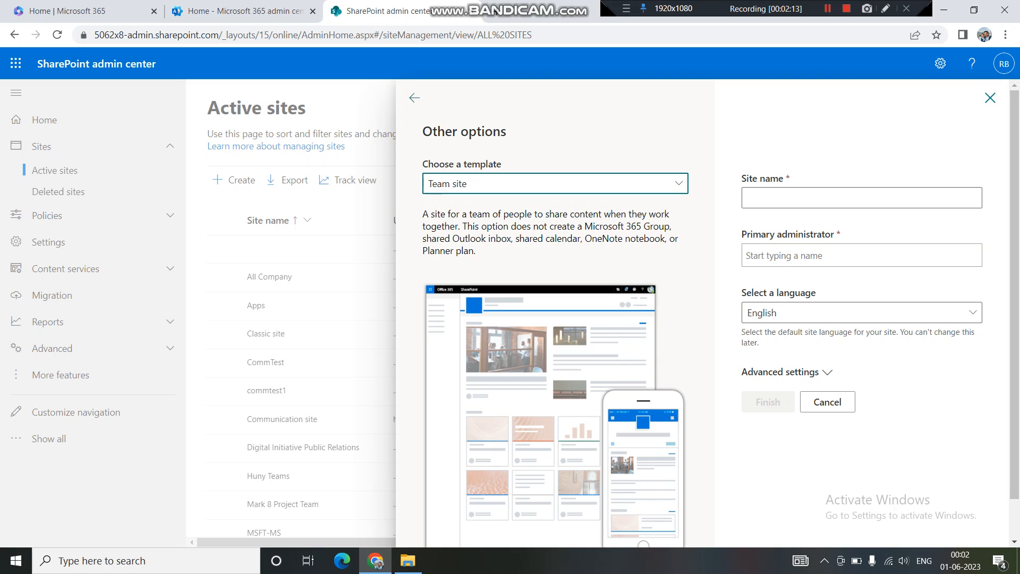
Step: Name the new site TStest and enter the primary administrator's name, choosing the matching directory account
{"action": "left_click", "coordinate": [861, 198]}
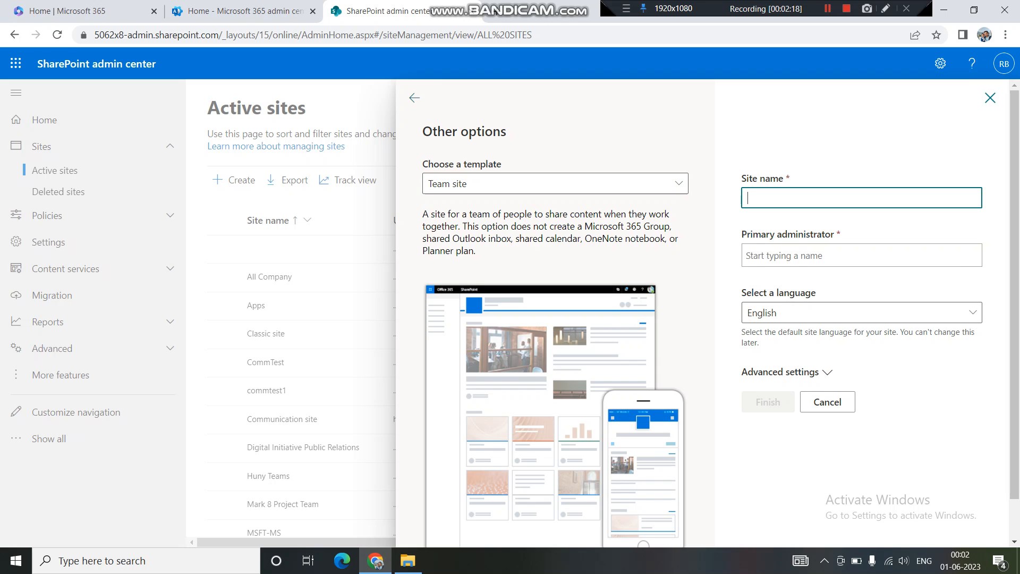
{"action": "type", "text": "TS"}
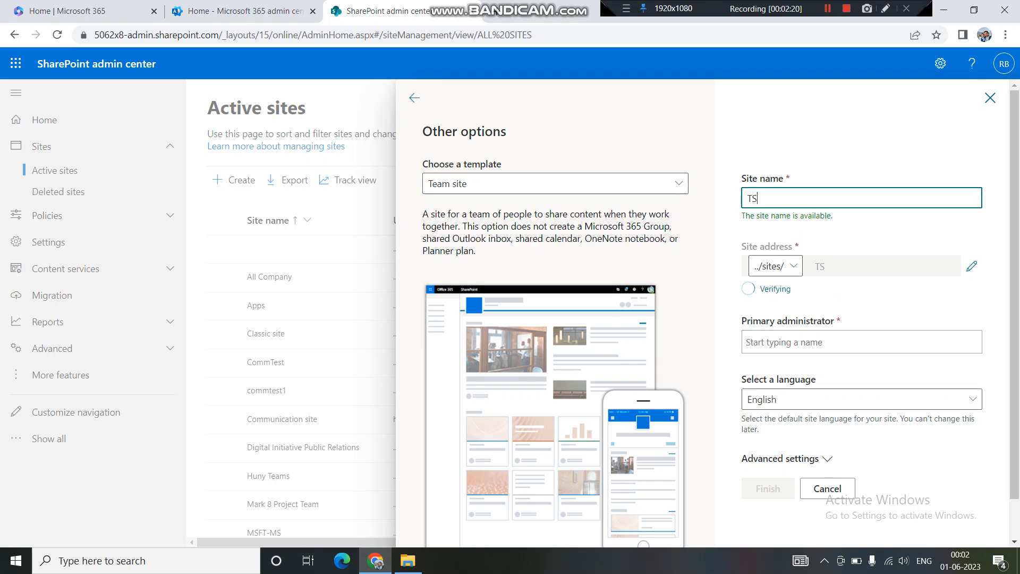
{"action": "type", "text": "test"}
{"action": "left_click", "coordinate": [861, 345]}
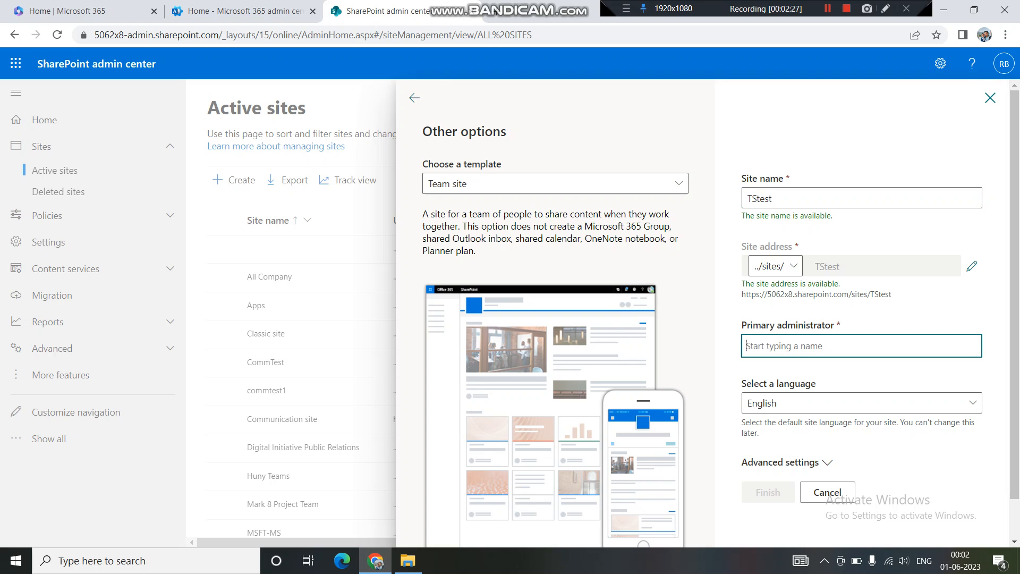
{"action": "type", "text": "rahul"}
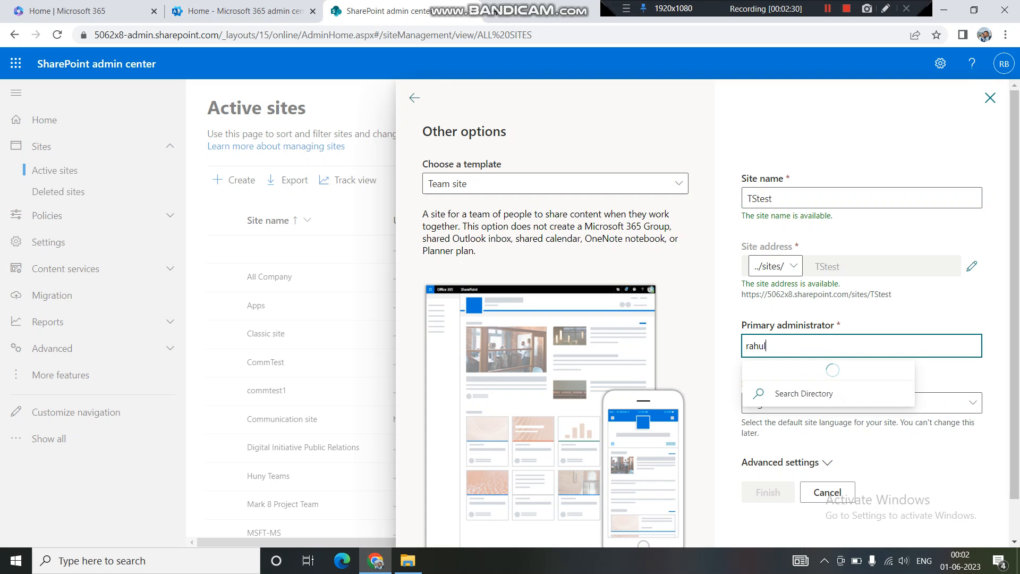
{"action": "key", "text": "Down"}
{"action": "key", "text": "Return"}
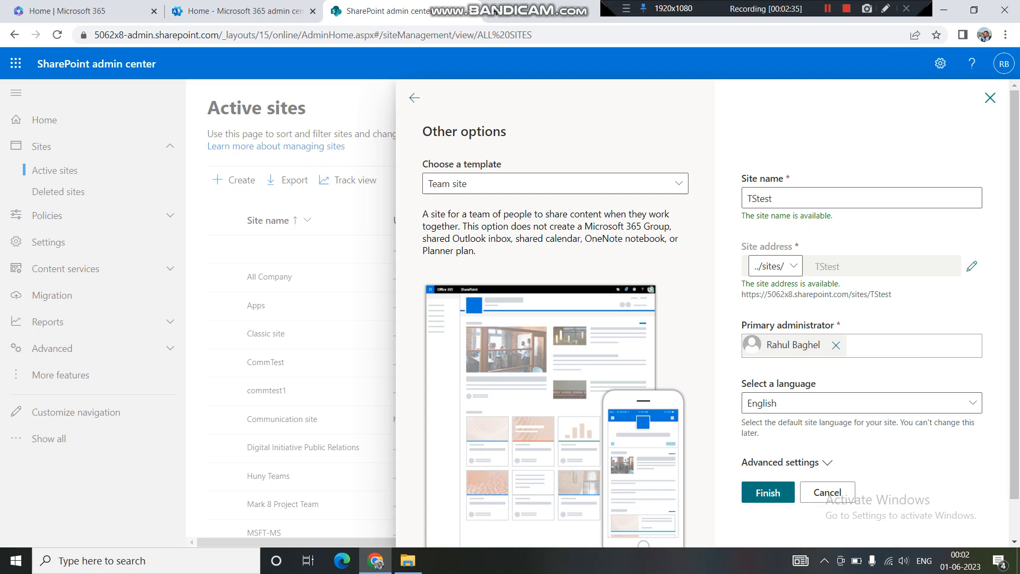
Step: Review the advanced settings for time zone and site description, and finish creating the TStest site
{"action": "left_click", "coordinate": [786, 462]}
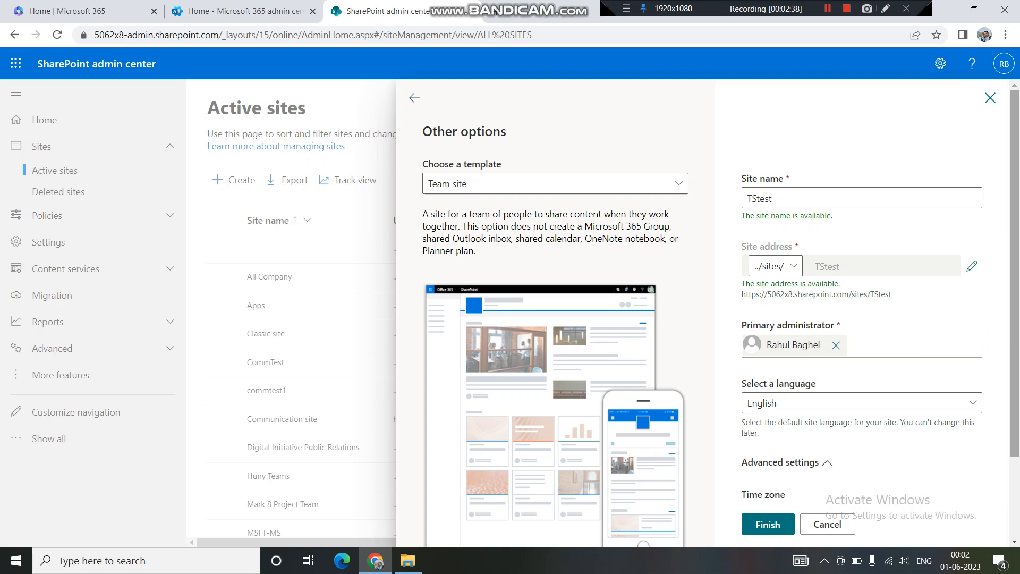
{"action": "scroll", "coordinate": [701, 313], "scroll_direction": "down", "scroll_amount": 2}
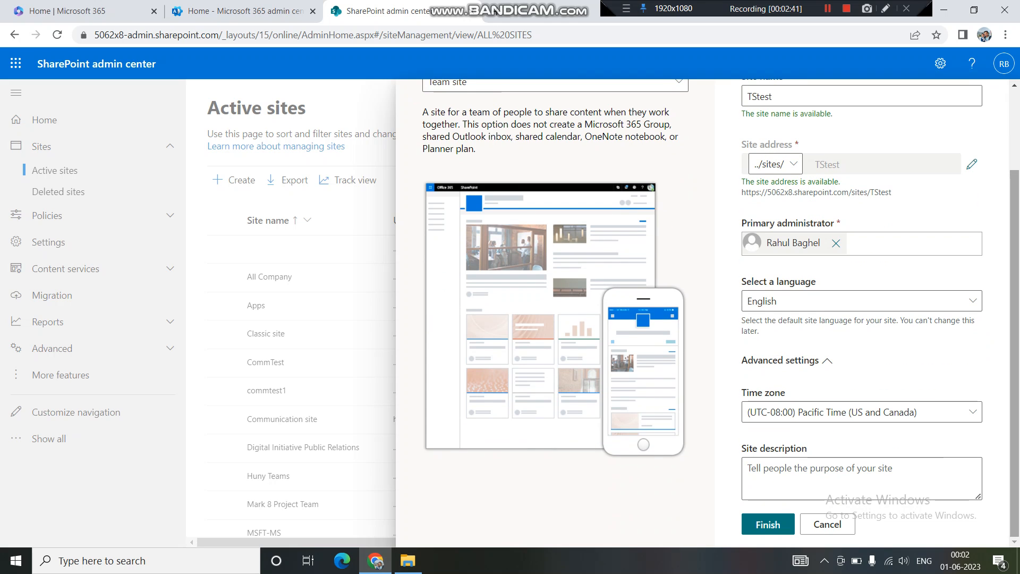
{"action": "scroll", "coordinate": [701, 313], "scroll_direction": "up", "scroll_amount": 2}
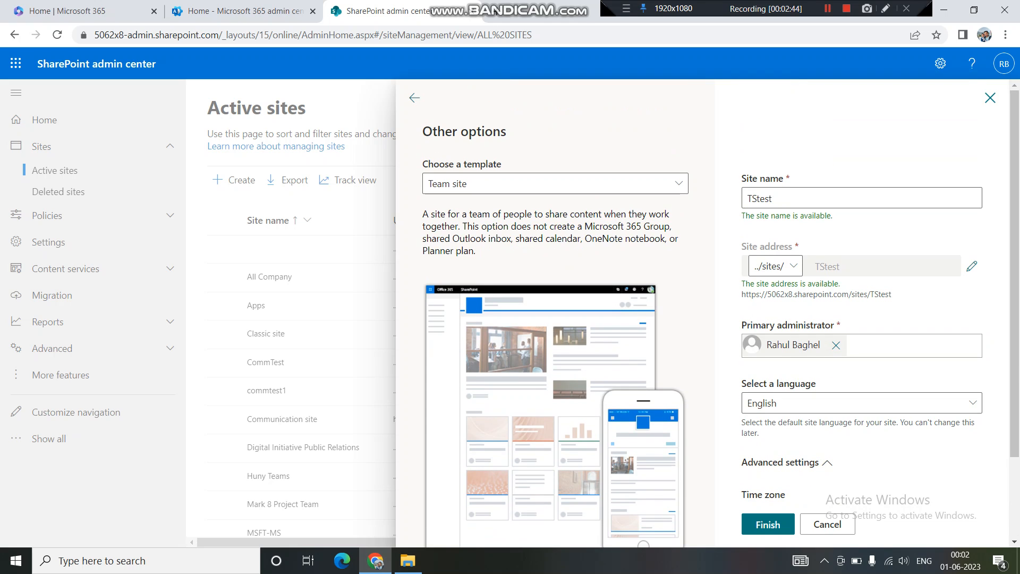
{"action": "left_click", "coordinate": [784, 524]}
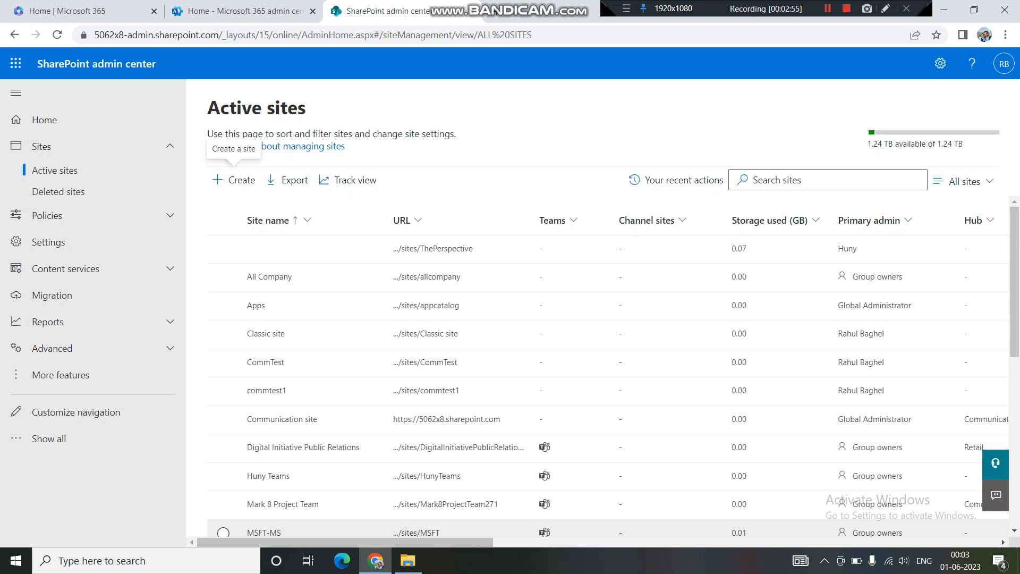
Step: Review your recent site actions, and find TStest by searching the active sites for "test" and open its URL
{"action": "left_click", "coordinate": [677, 180]}
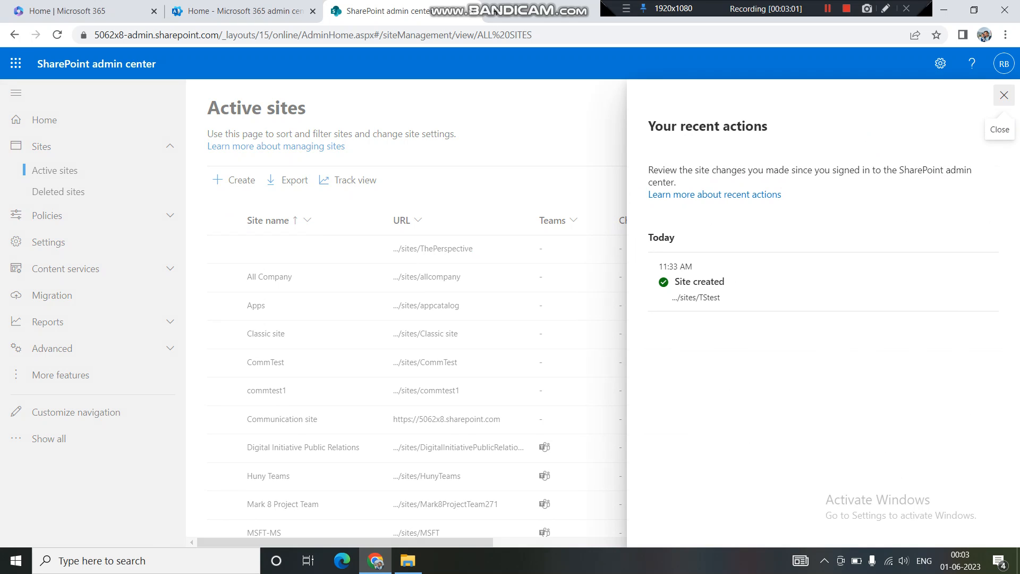
{"action": "left_click", "coordinate": [1004, 95]}
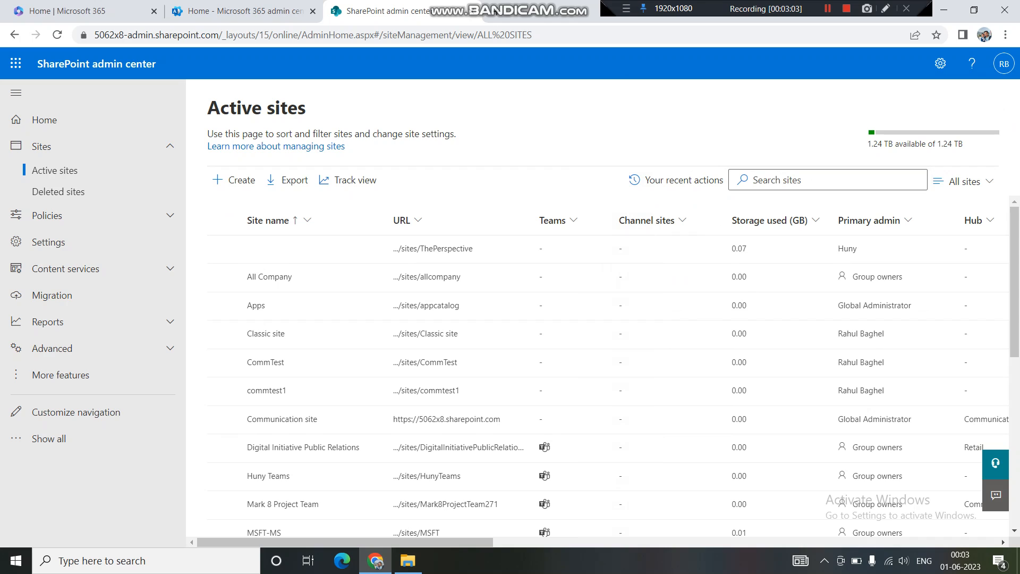
{"action": "left_click", "coordinate": [735, 180]}
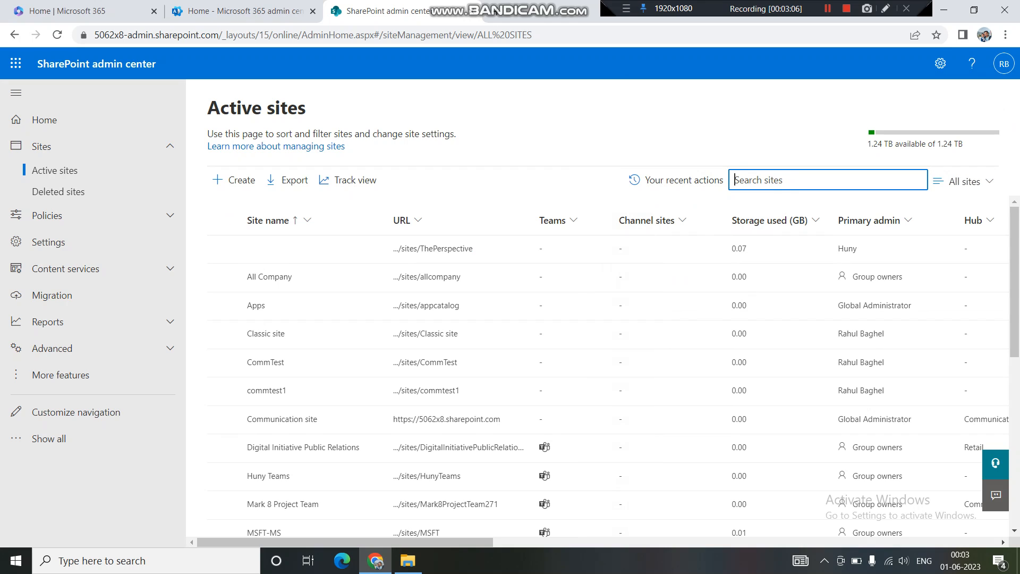
{"action": "type", "text": "test"}
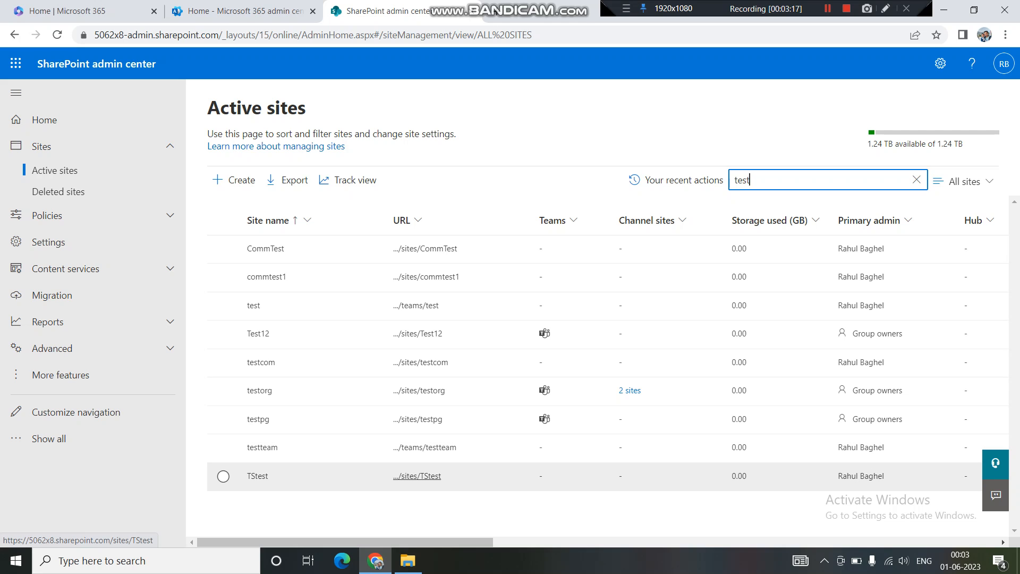
{"action": "left_click", "coordinate": [417, 475]}
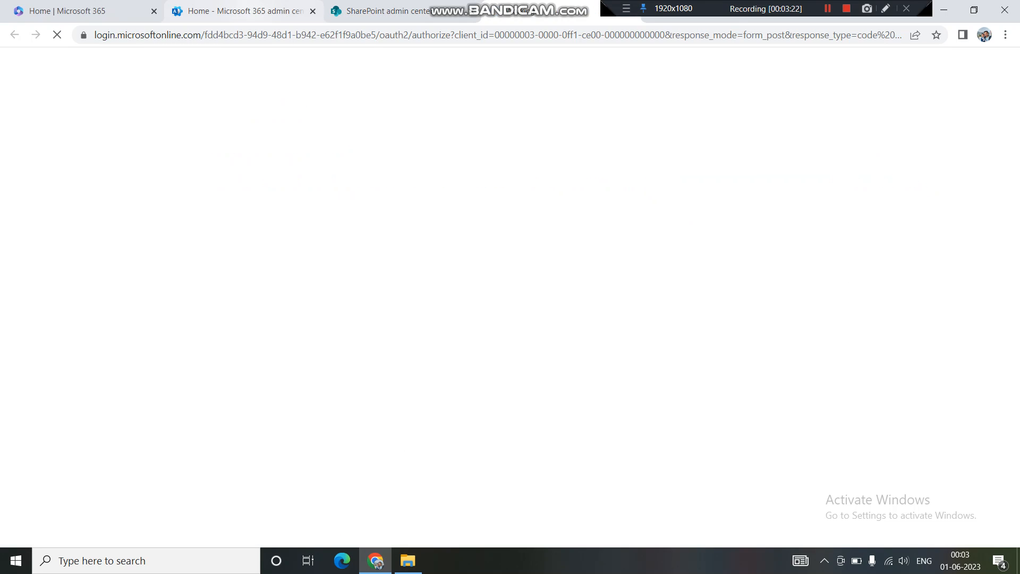
Step: Switch to the Microsoft 365 admin center and search the active teams and groups for "test" to look for a TStest group
{"action": "left_click", "coordinate": [244, 11]}
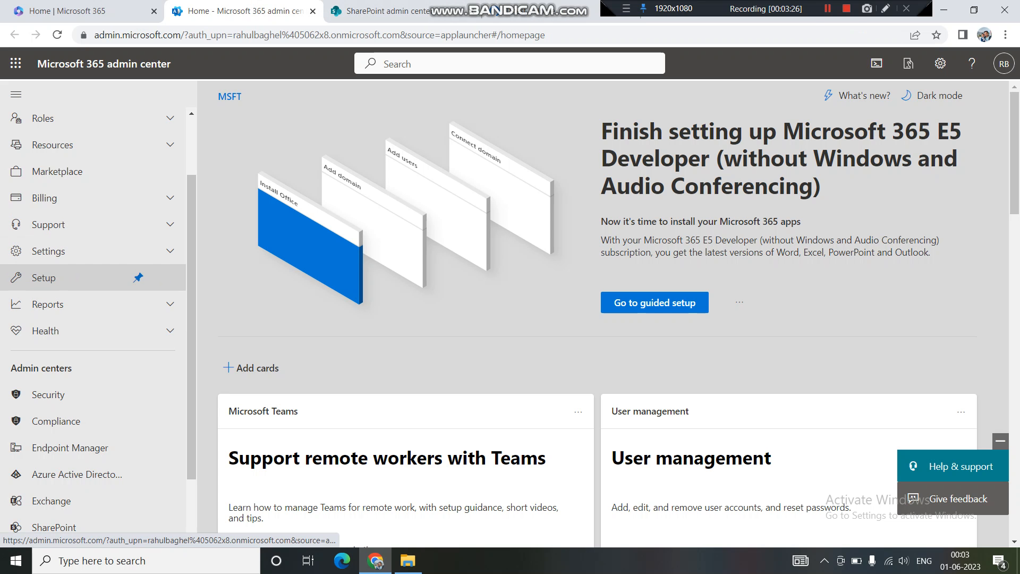
{"action": "scroll", "coordinate": [80, 331], "scroll_direction": "up", "scroll_amount": 3}
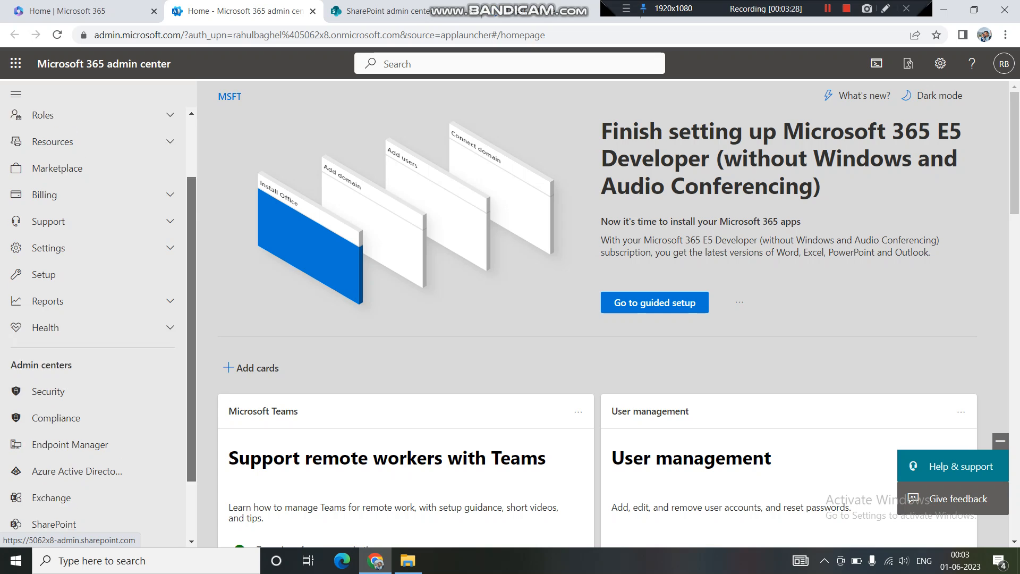
{"action": "left_click", "coordinate": [65, 173]}
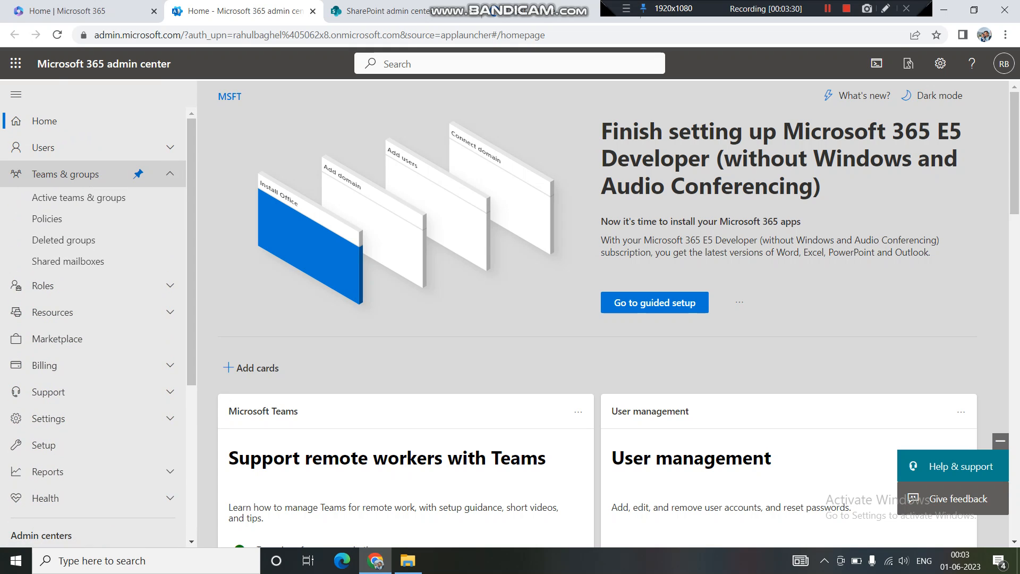
{"action": "left_click", "coordinate": [78, 198]}
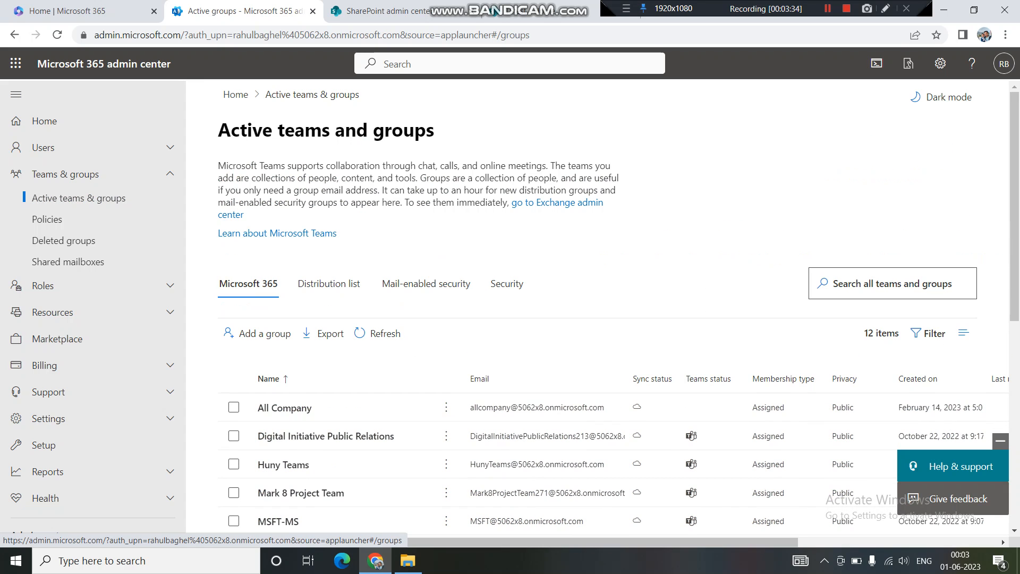
{"action": "left_click", "coordinate": [891, 284]}
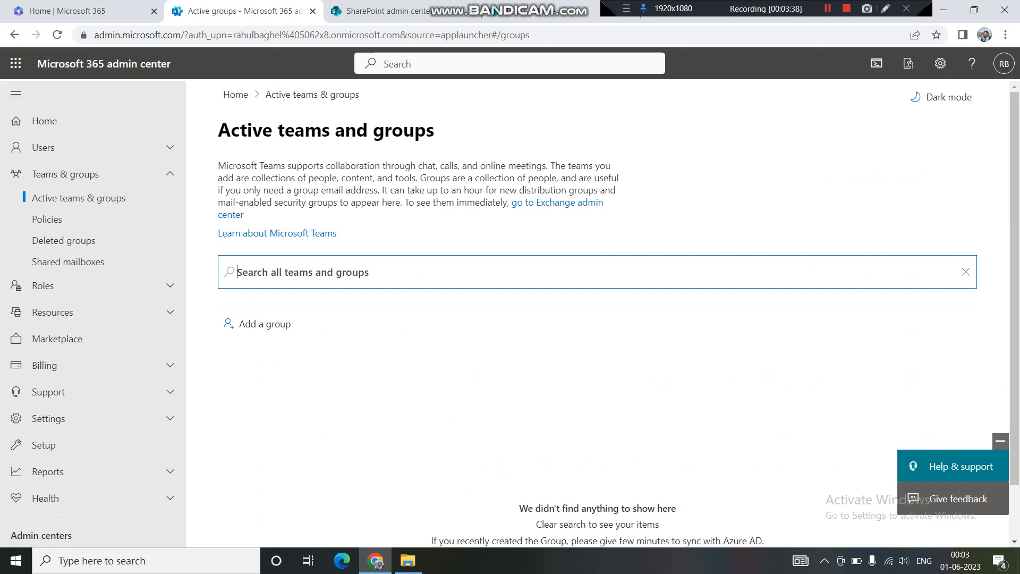
{"action": "type", "text": "test"}
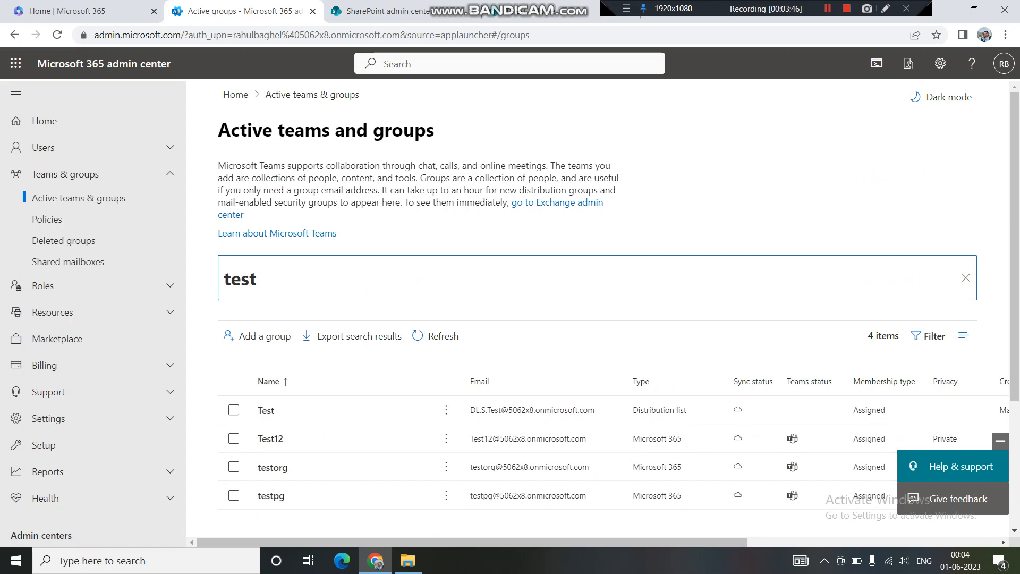
{"action": "scroll", "coordinate": [611, 319], "scroll_direction": "down", "scroll_amount": 3}
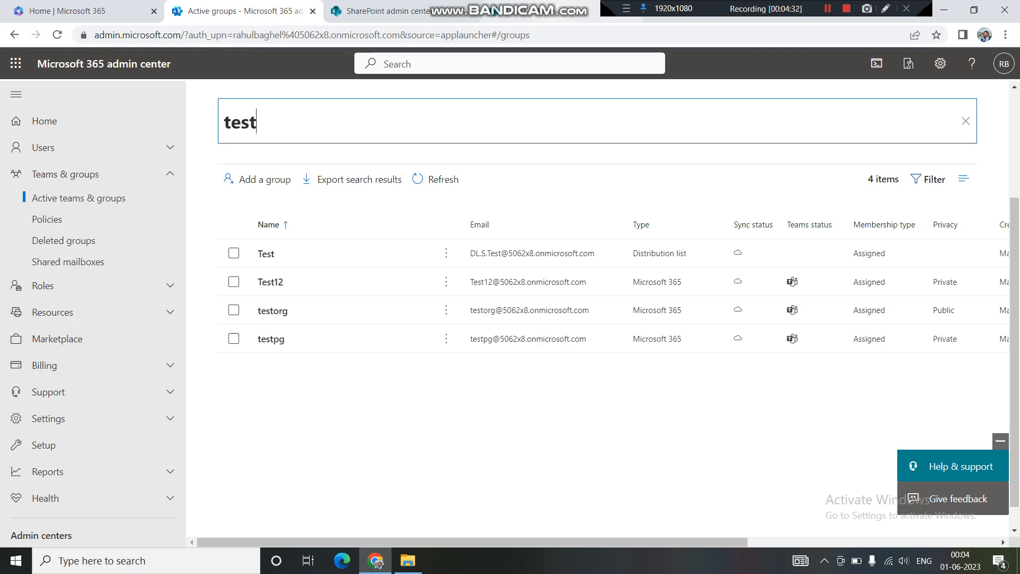
Step: Switch to the TStest site, dismiss the Next steps pane, view the Documents library and return to the site's home page
{"action": "left_click", "coordinate": [552, 11]}
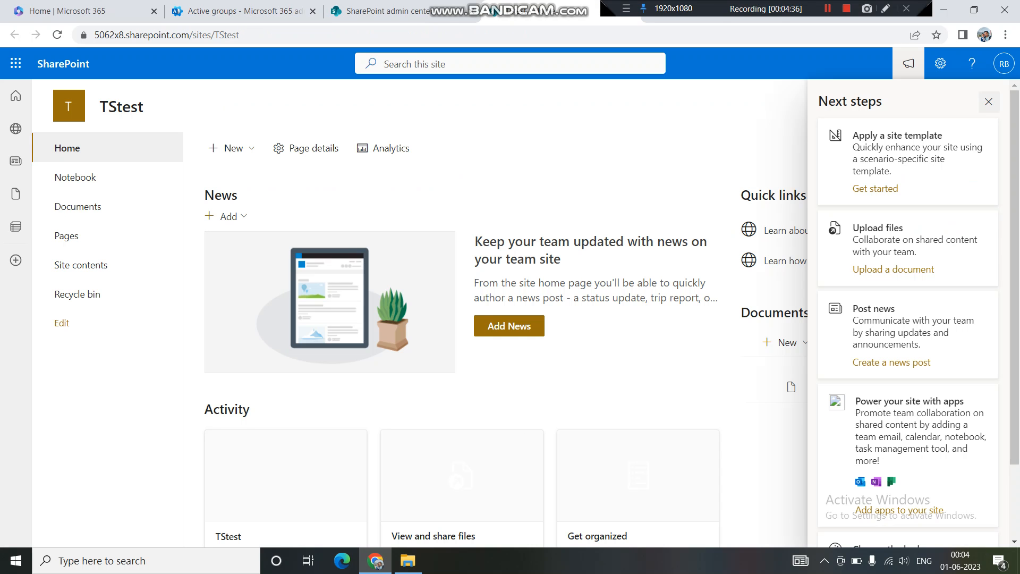
{"action": "left_click", "coordinate": [988, 101]}
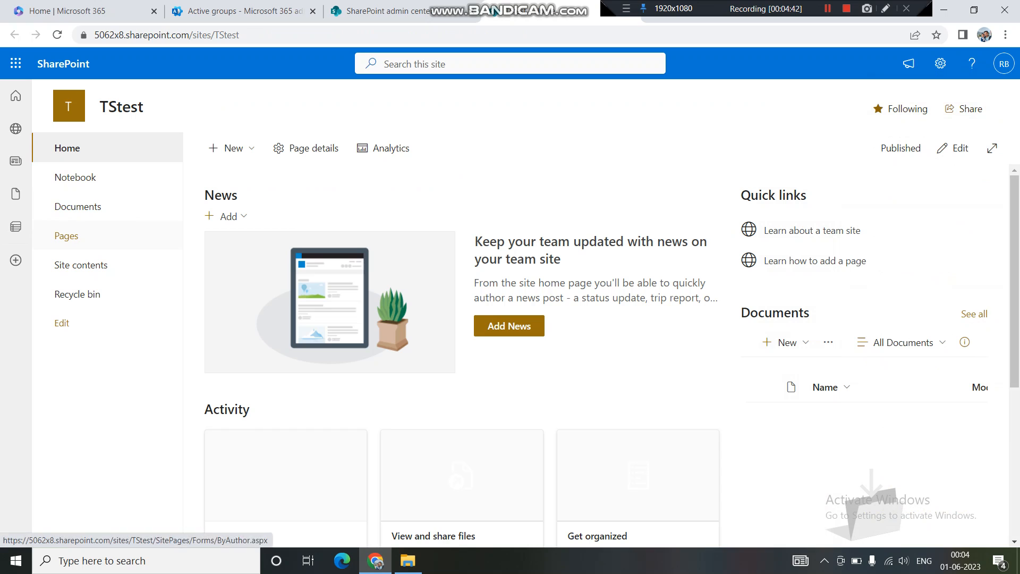
{"action": "left_click", "coordinate": [79, 207]}
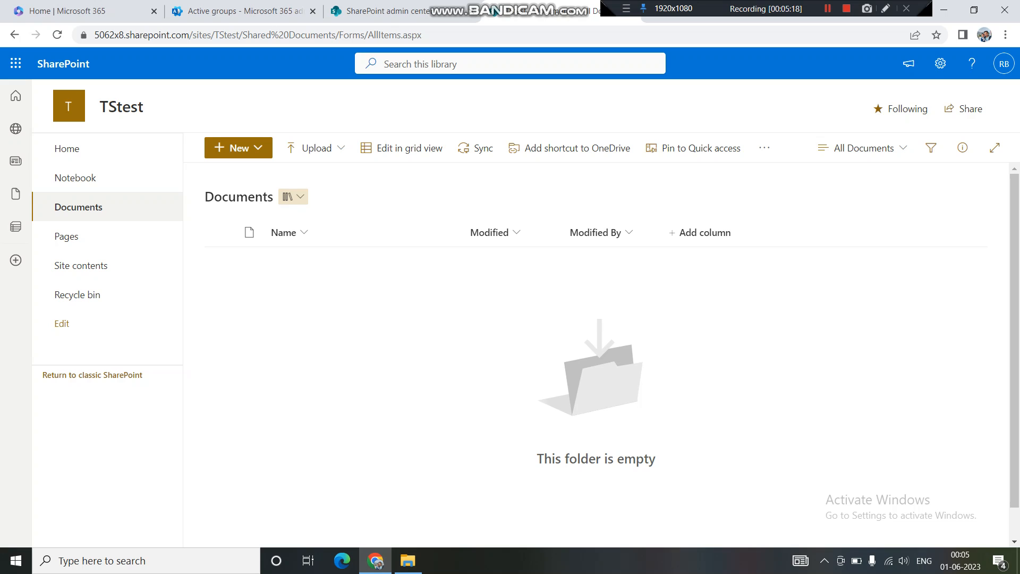
{"action": "left_click", "coordinate": [121, 106]}
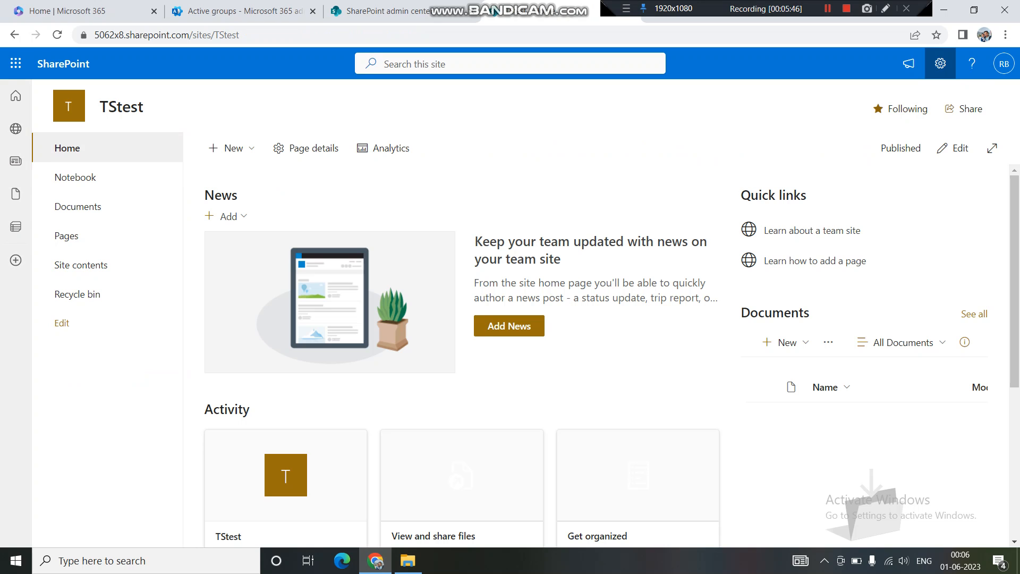
Step: Connect the TStest site to a new Microsoft 365 Group, keeping the suggested name, alias and private setting and adding no extra members
{"action": "left_click", "coordinate": [940, 64]}
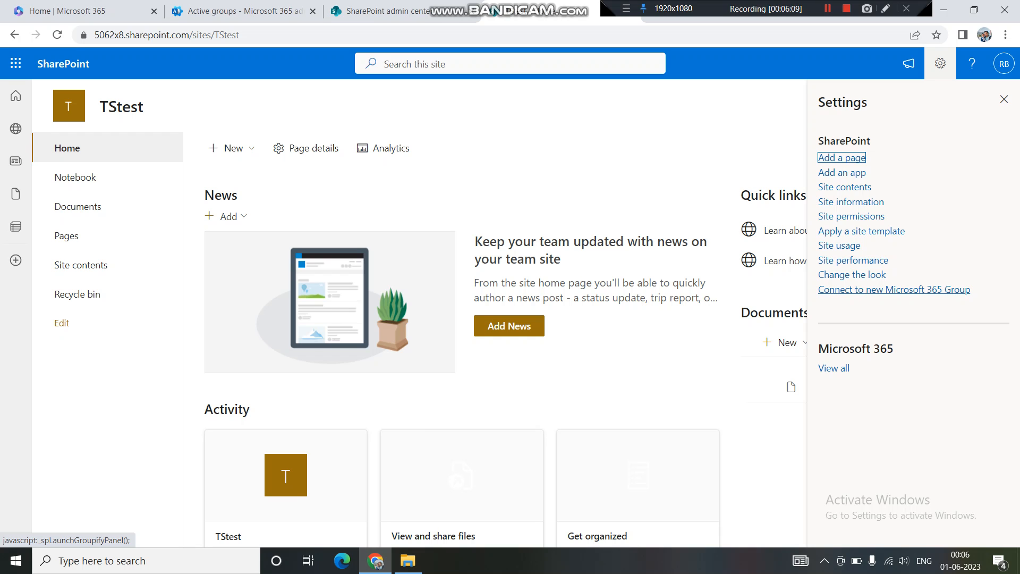
{"action": "left_click", "coordinate": [894, 289]}
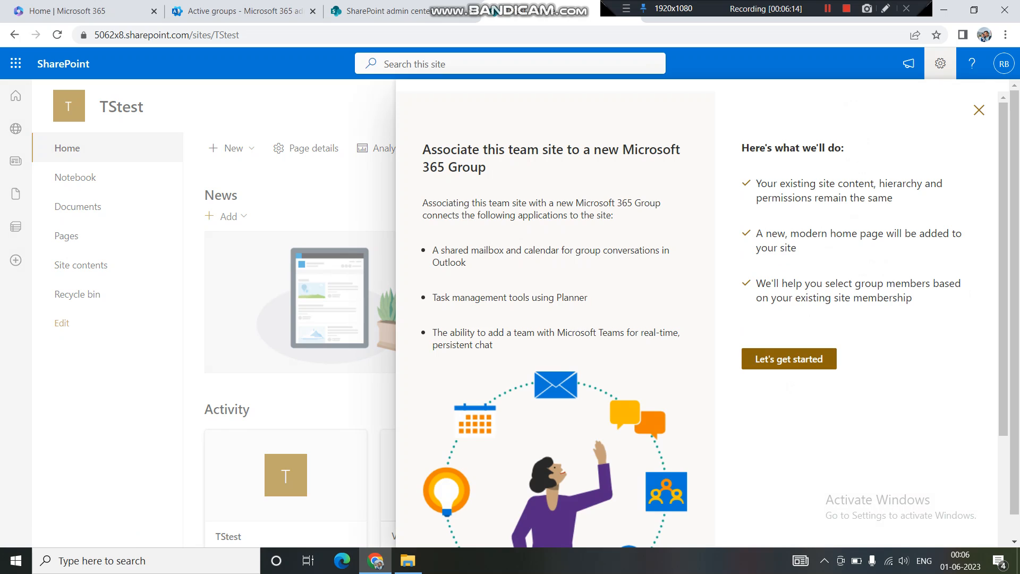
{"action": "left_click", "coordinate": [788, 358]}
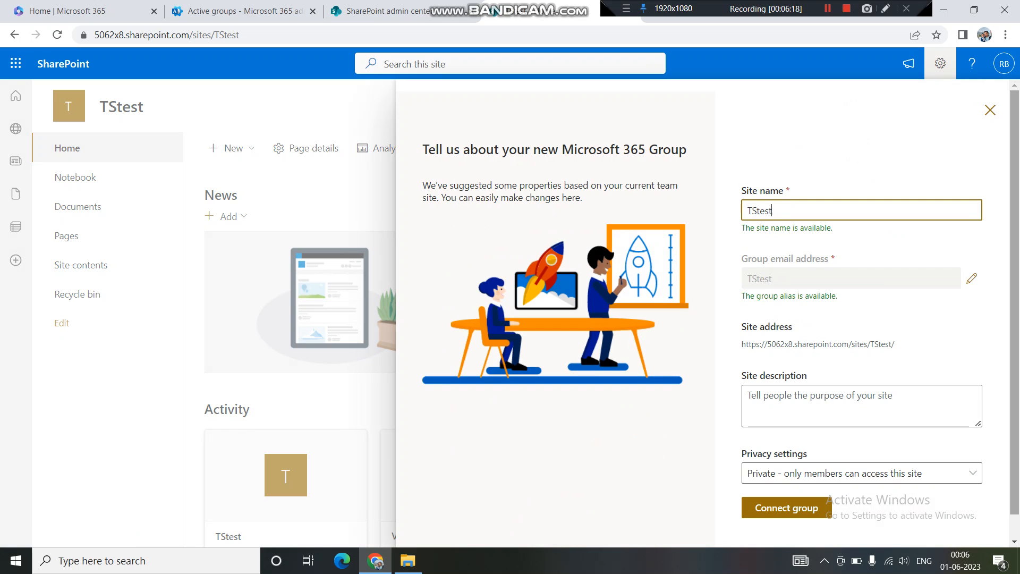
{"action": "scroll", "coordinate": [720, 314], "scroll_direction": "down", "scroll_amount": 1}
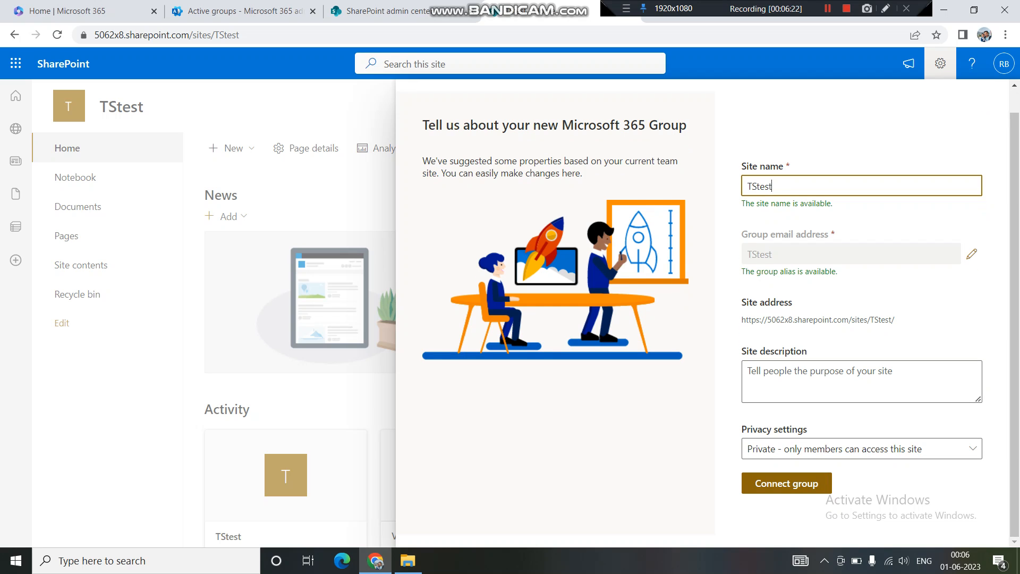
{"action": "left_click", "coordinate": [786, 483]}
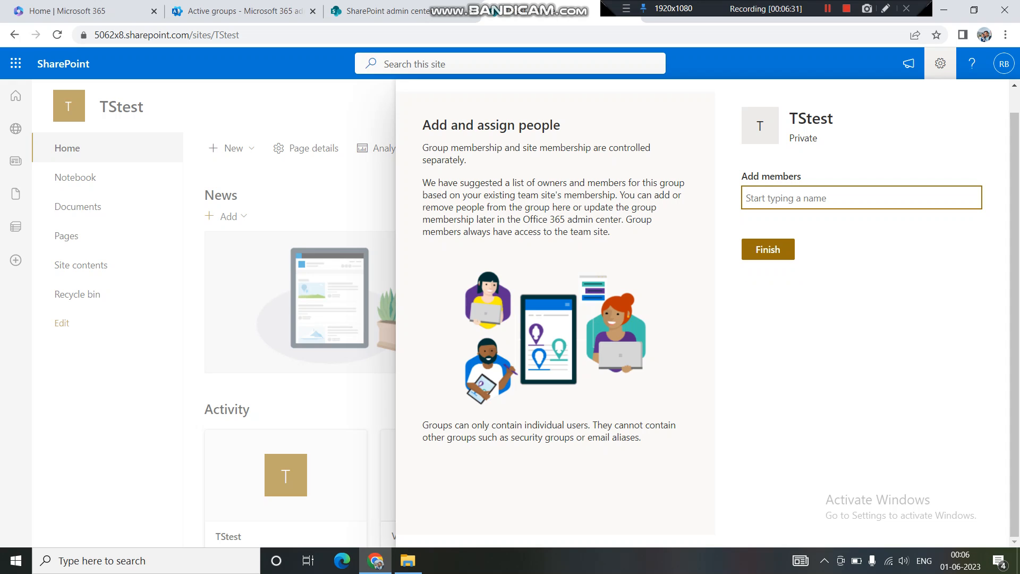
{"action": "left_click", "coordinate": [768, 249]}
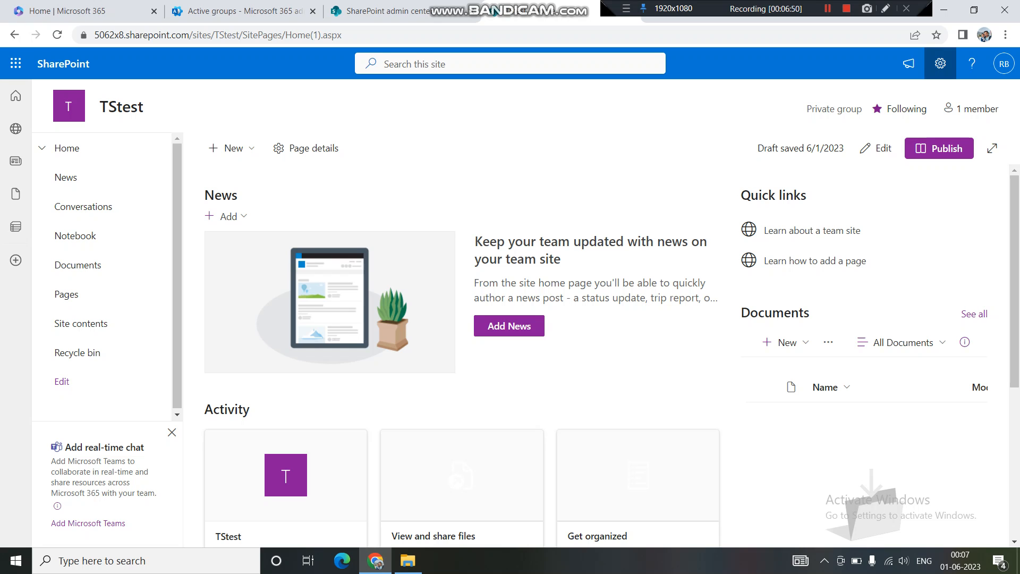
Step: Review the TStest site's settings options, then switch to the Microsoft 365 admin center and refresh the groups search for "test"
{"action": "left_click", "coordinate": [940, 64]}
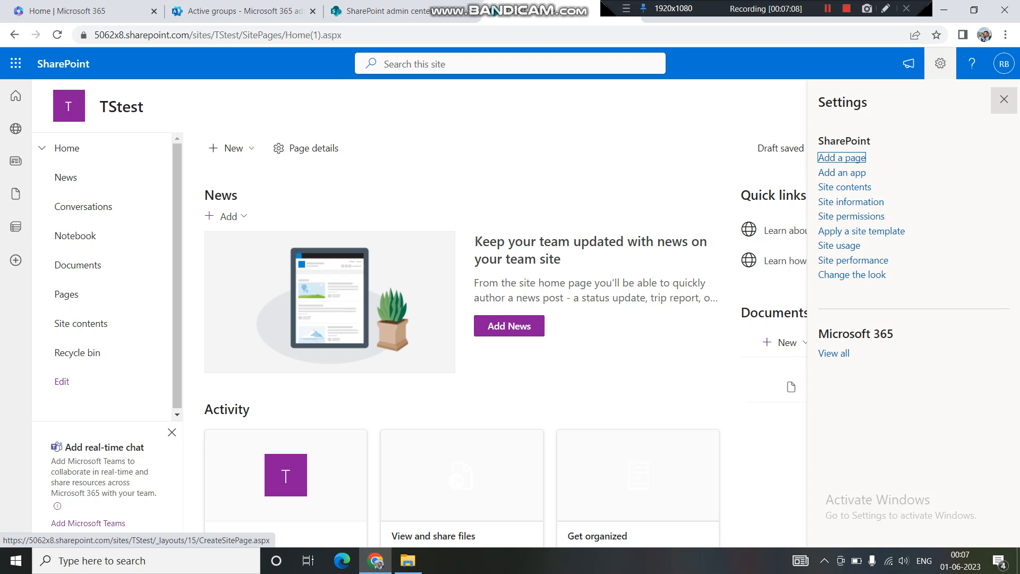
{"action": "left_click", "coordinate": [1003, 99]}
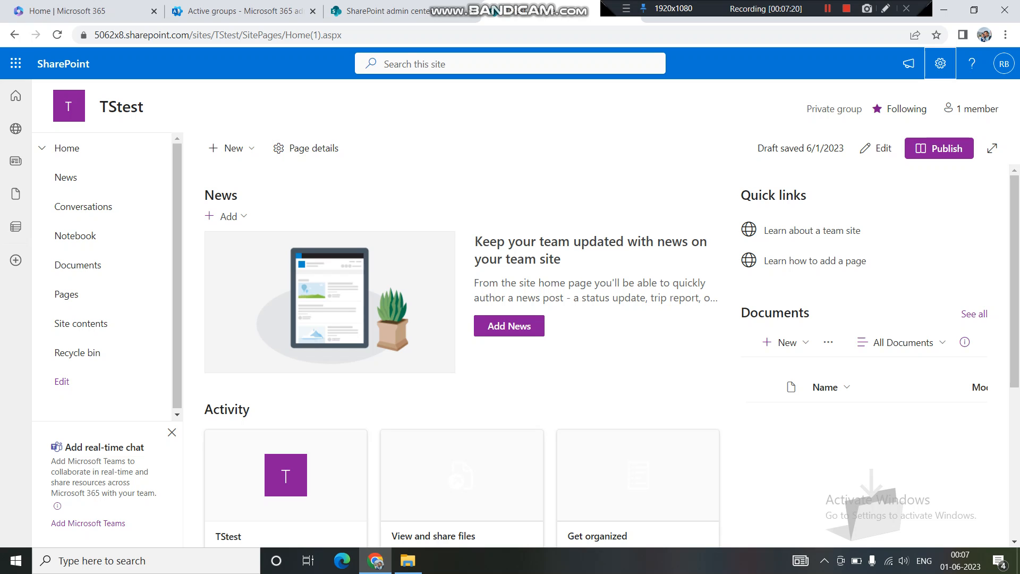
{"action": "left_click", "coordinate": [239, 10]}
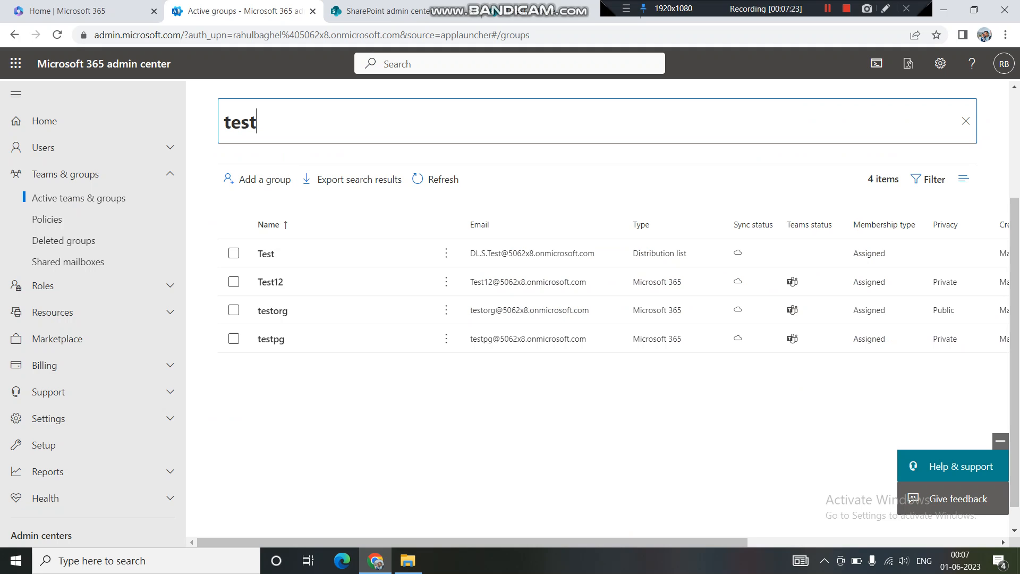
{"action": "left_click", "coordinate": [435, 179]}
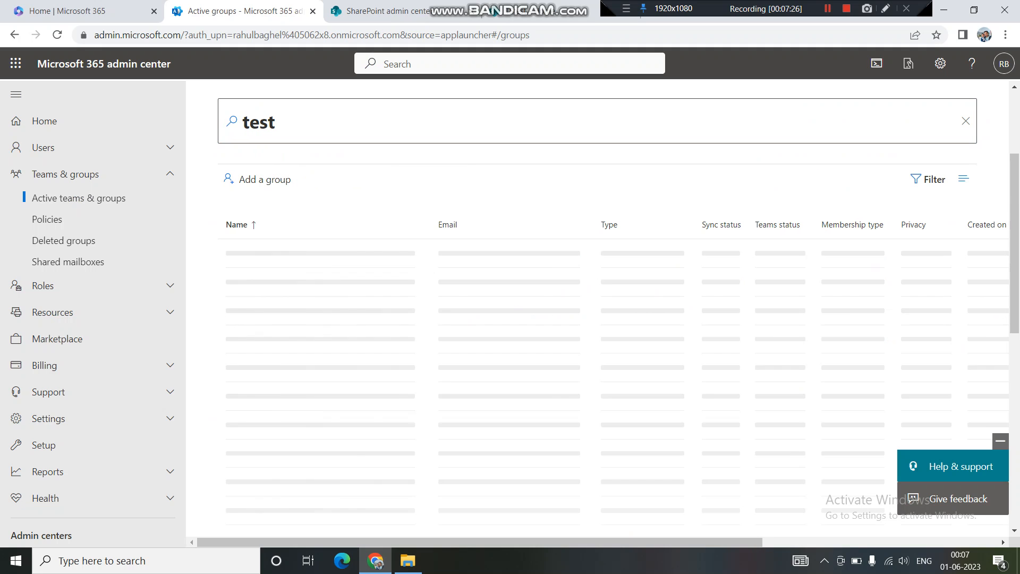
{"action": "left_click", "coordinate": [435, 179]}
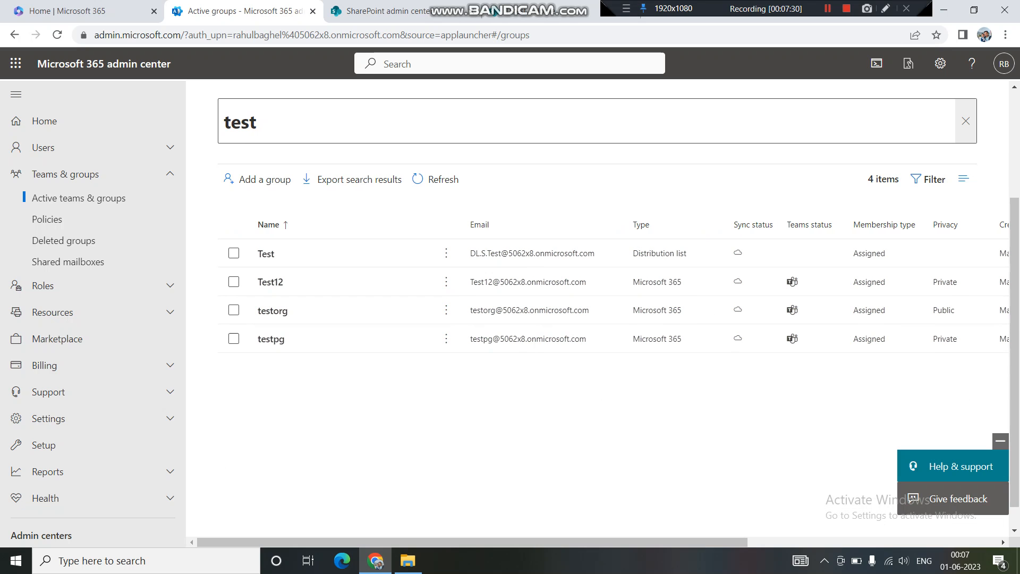
Step: Refresh the full Microsoft 365 groups list, search again for "test", and clear the search to locate TStest in the full list
{"action": "left_click", "coordinate": [965, 121]}
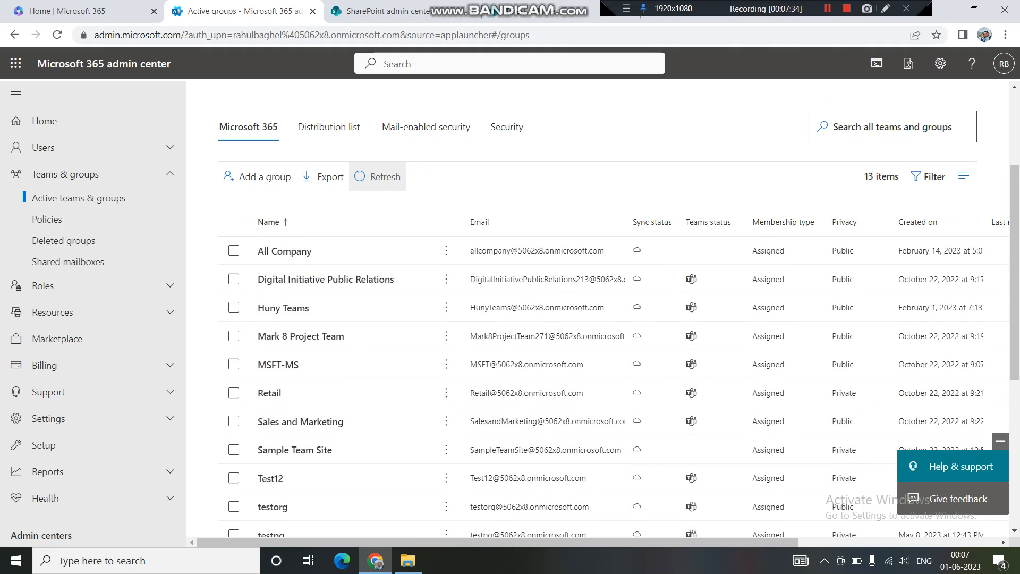
{"action": "left_click", "coordinate": [374, 176]}
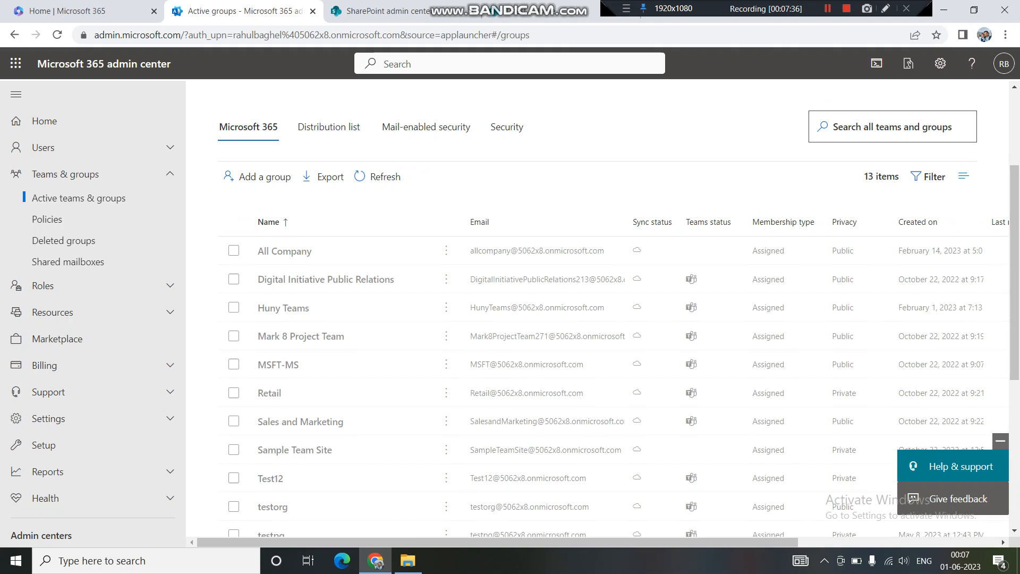
{"action": "left_click", "coordinate": [892, 127]}
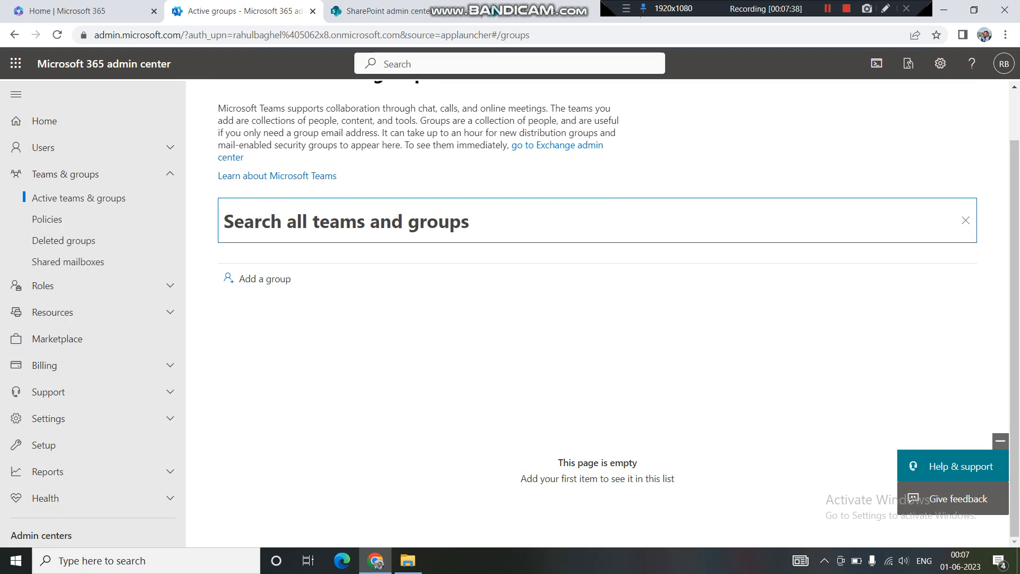
{"action": "type", "text": "test"}
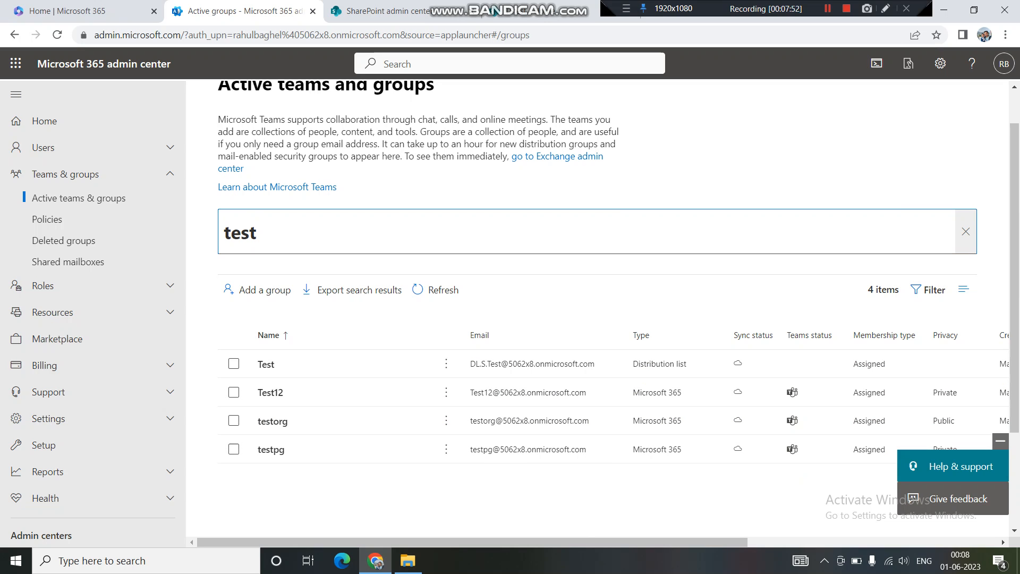
{"action": "left_click", "coordinate": [965, 231]}
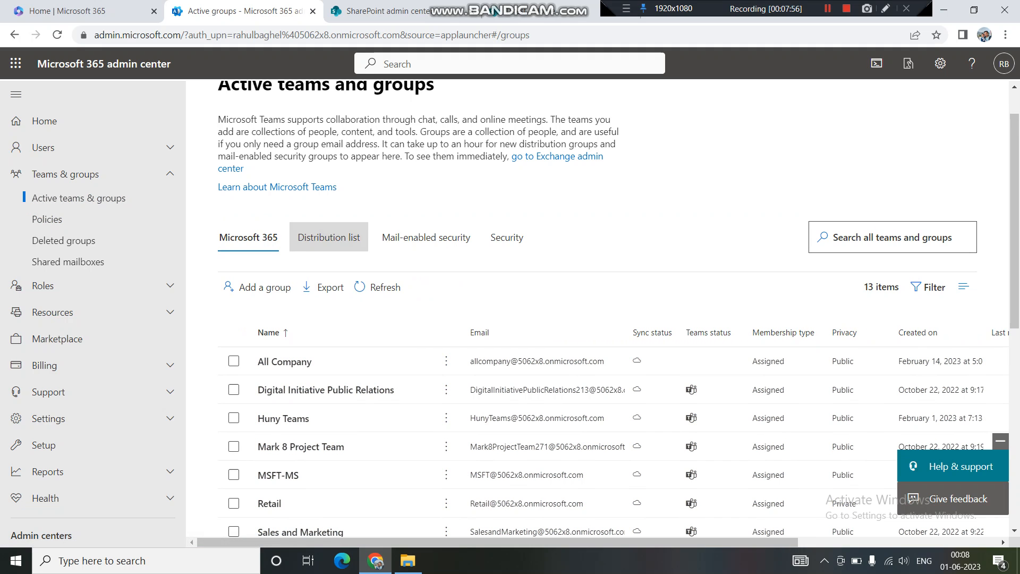
{"action": "left_click_drag", "start_coordinate": [1014, 223], "coordinate": [1014, 369]}
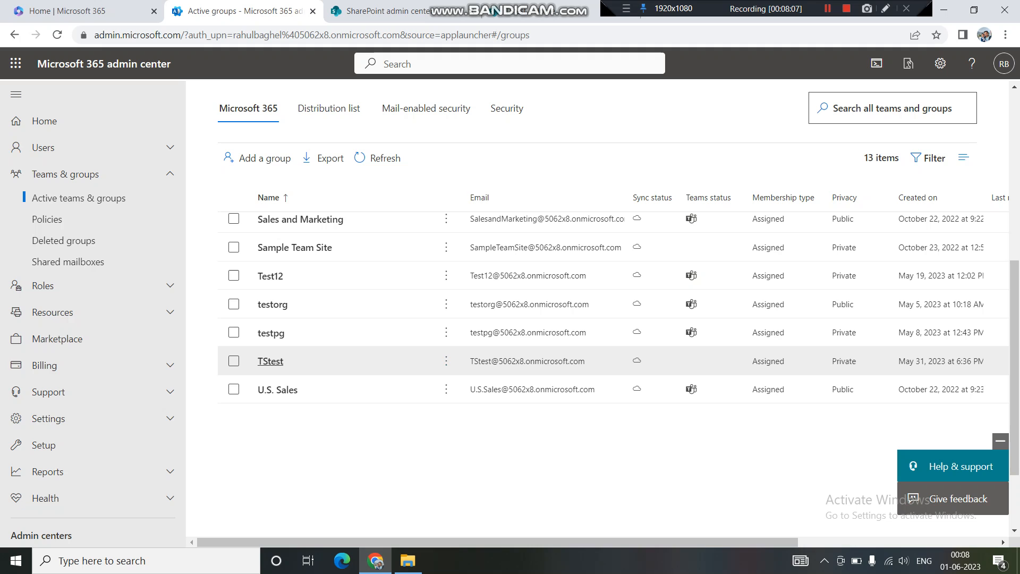
Step: Open the TStest group, add Microsoft Teams to it, and review its owners and refresh the group details
{"action": "left_click", "coordinate": [270, 361]}
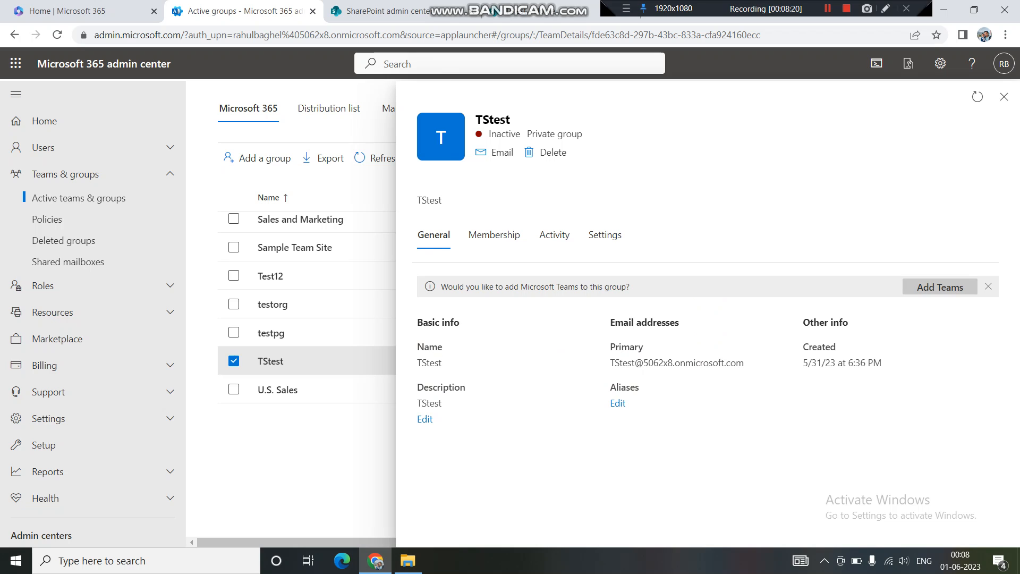
{"action": "left_click", "coordinate": [940, 287]}
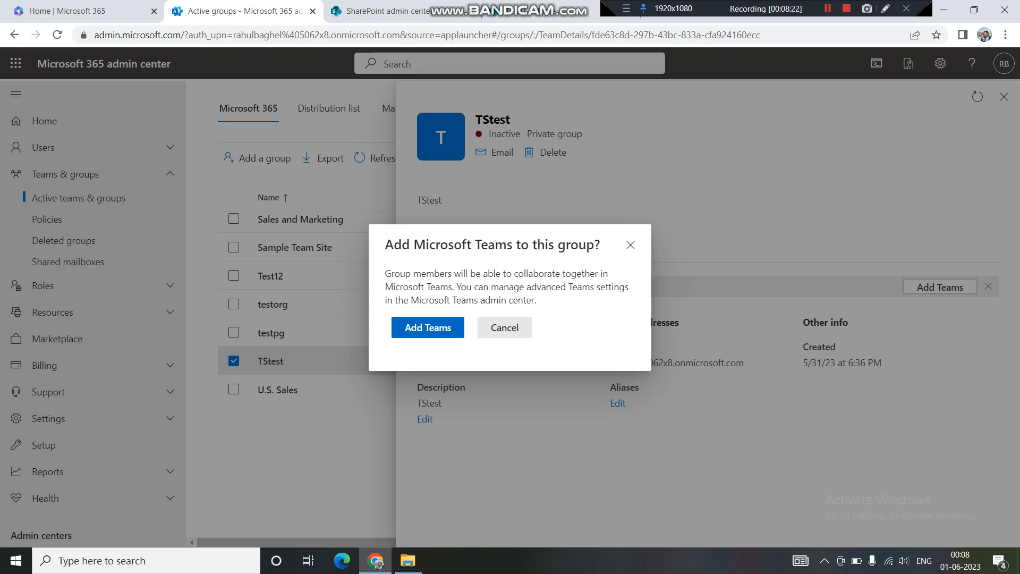
{"action": "left_click", "coordinate": [427, 327]}
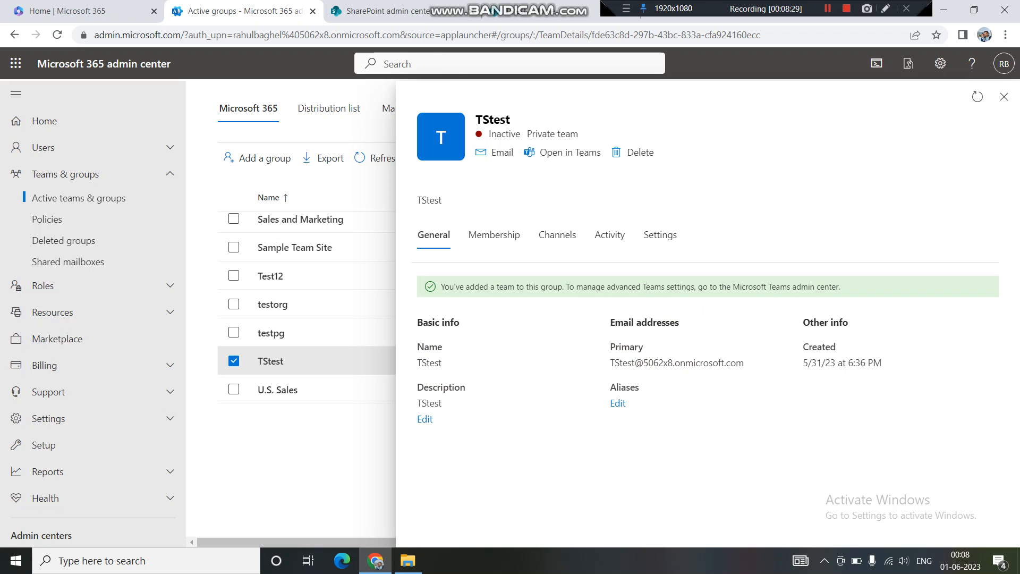
{"action": "left_click", "coordinate": [494, 235]}
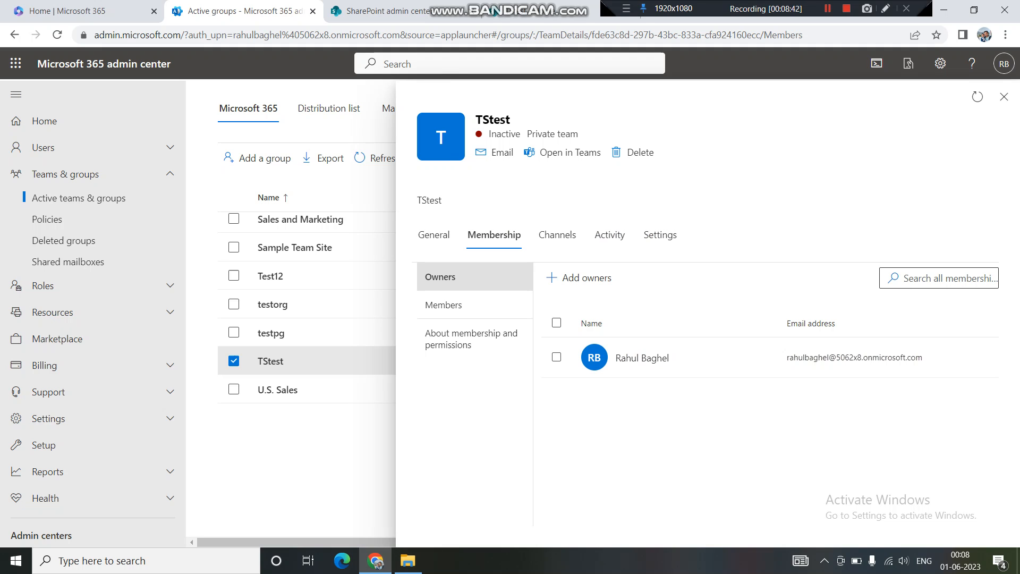
{"action": "left_click", "coordinate": [977, 96]}
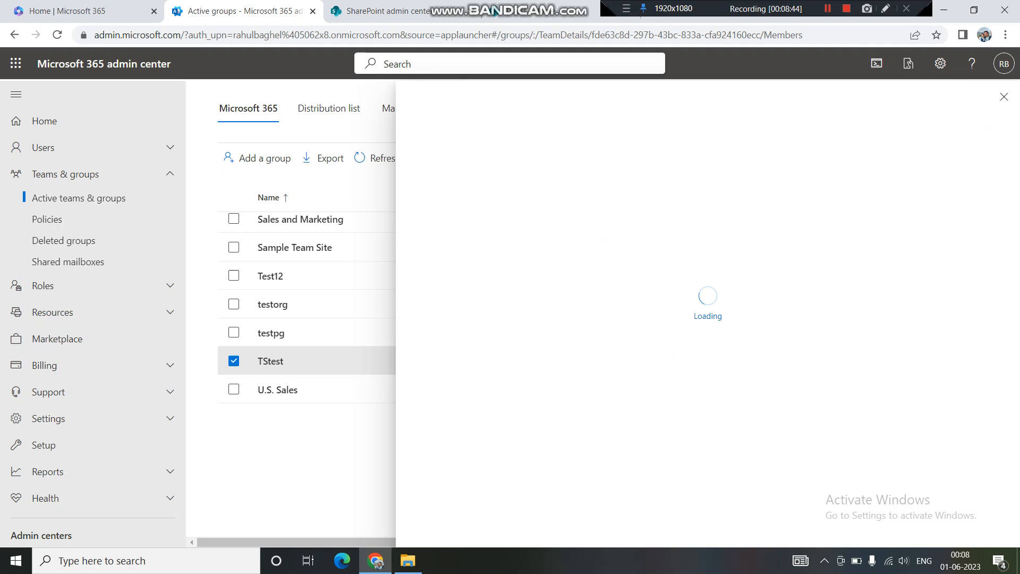
Step: Switch to the TStest SharePoint site and review its settings options and group membership, closing each pane
{"action": "left_click", "coordinate": [537, 12]}
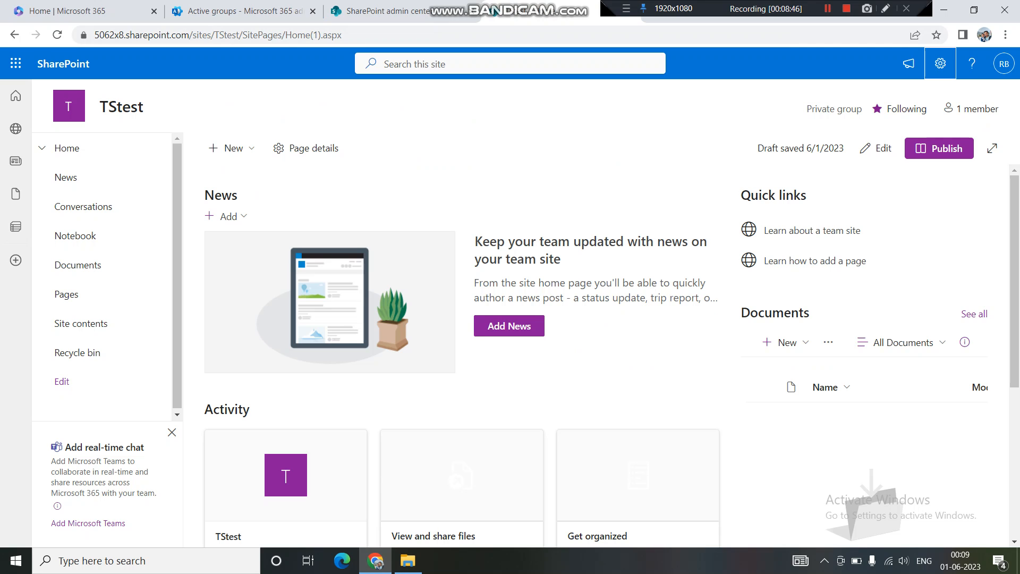
{"action": "left_click", "coordinate": [940, 63]}
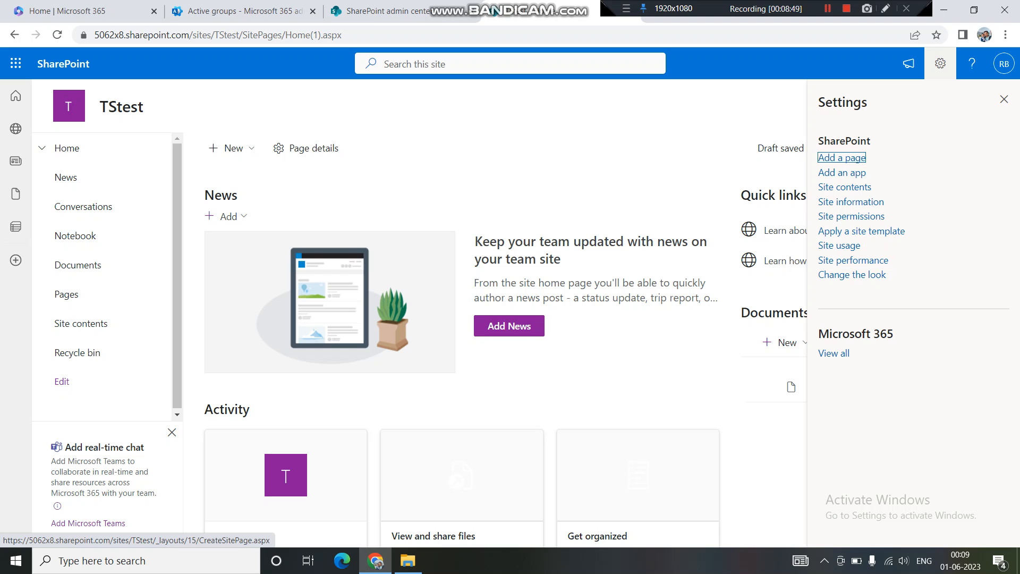
{"action": "left_click", "coordinate": [1004, 99]}
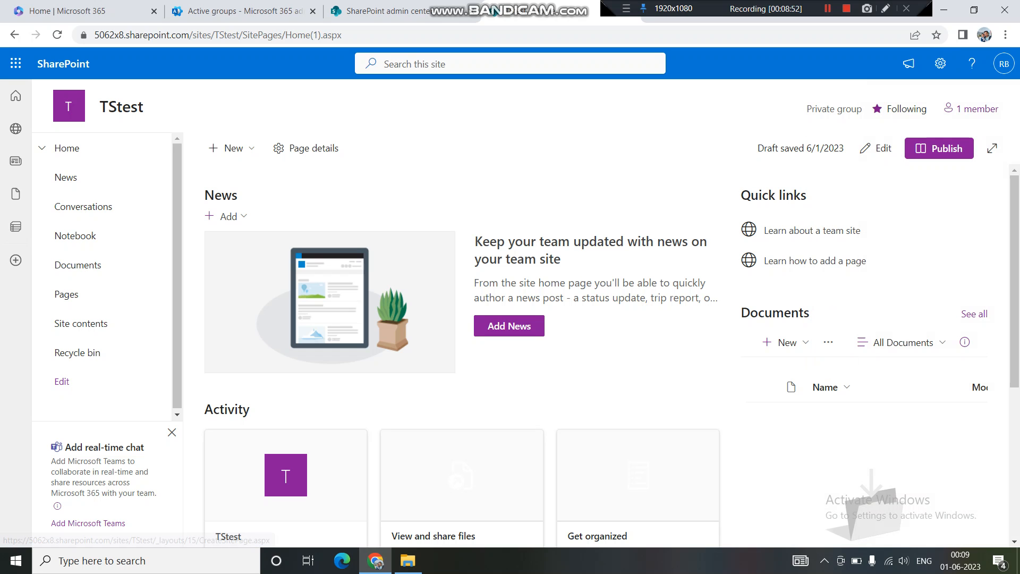
{"action": "left_click", "coordinate": [979, 107]}
{"action": "left_click", "coordinate": [1004, 68]}
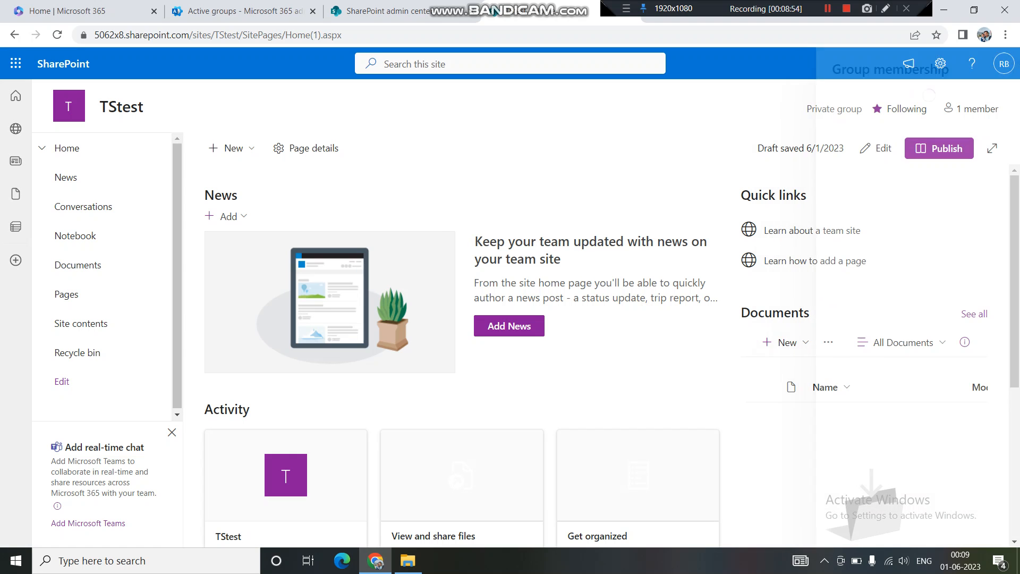